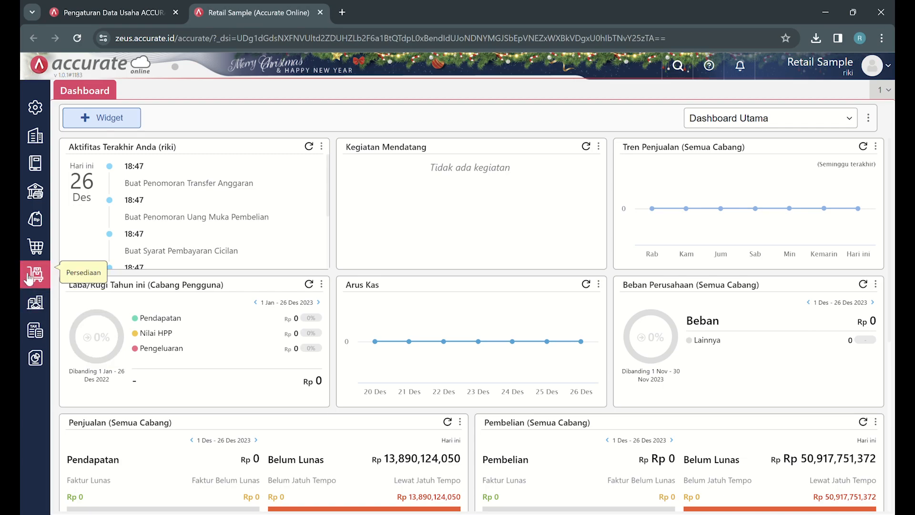
Start a new purchase order (Pesanan Pembelian) and choose CV Alam Lestari as the supplier
click(43, 251)
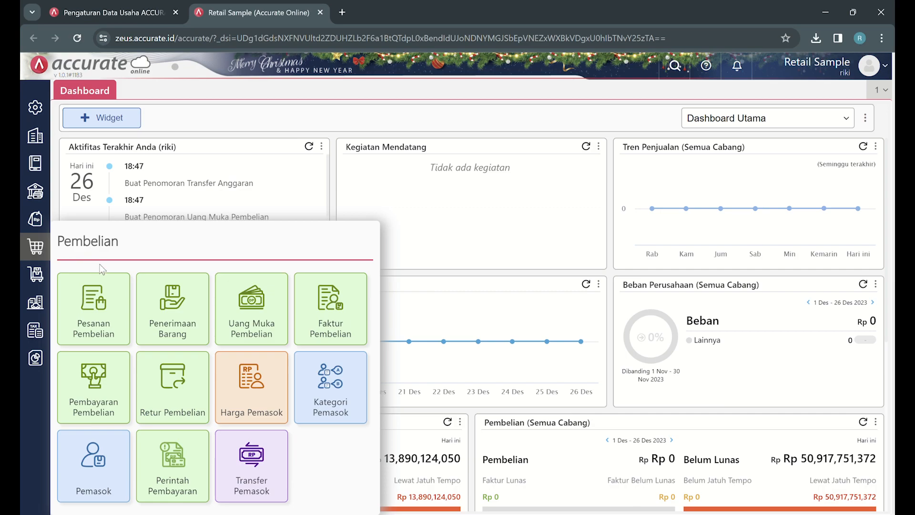
click(113, 316)
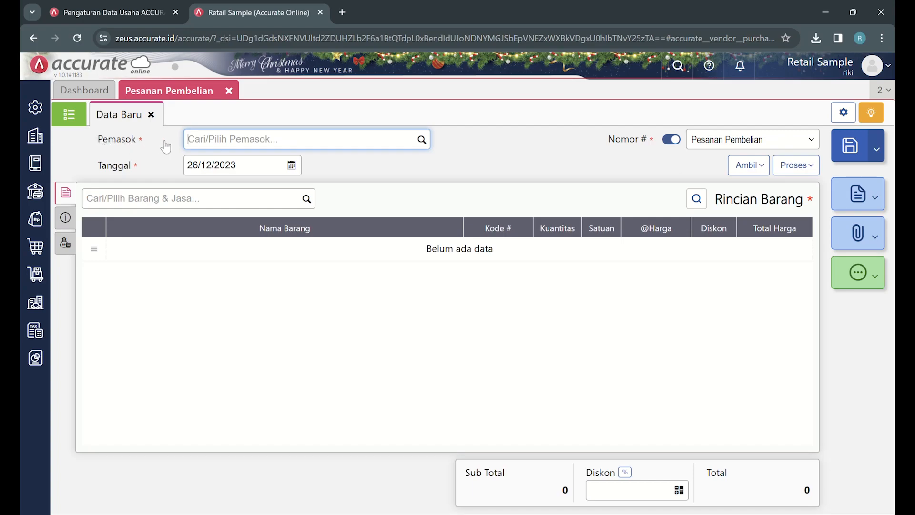
click(421, 140)
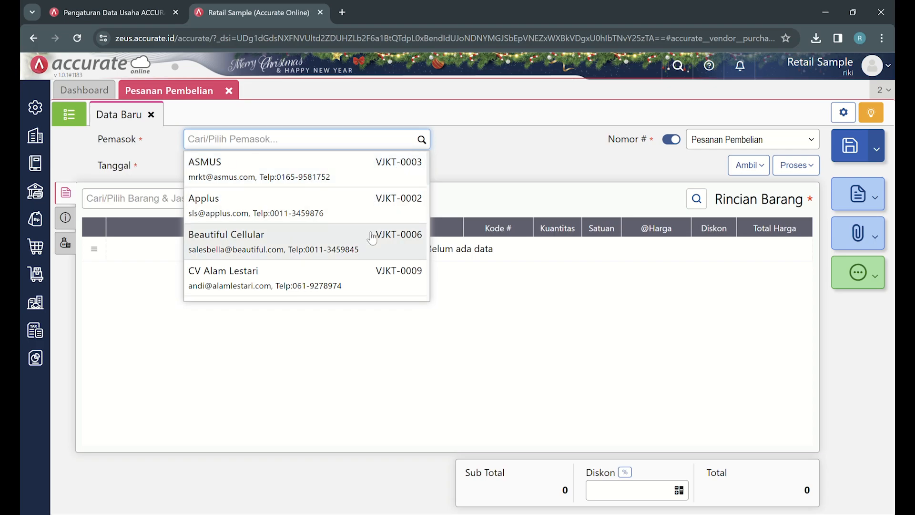
click(375, 272)
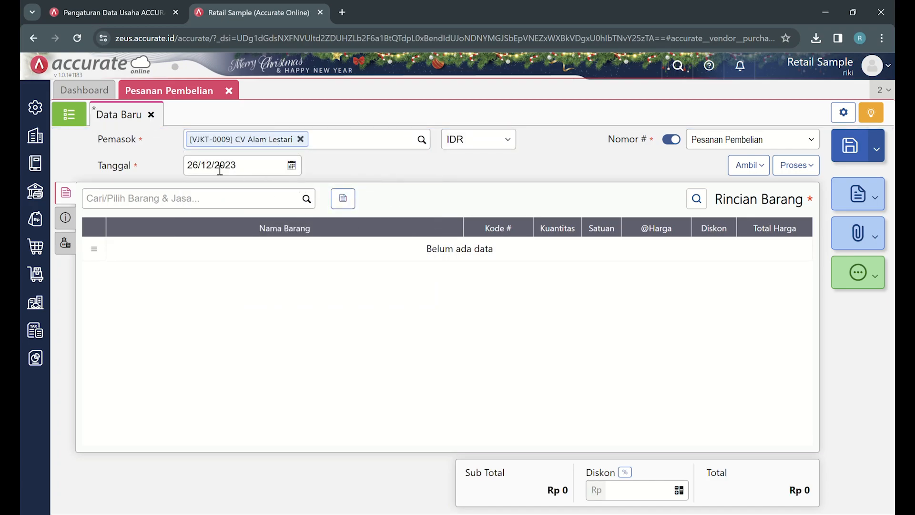
double_click(107, 167)
click(141, 175)
click(262, 171)
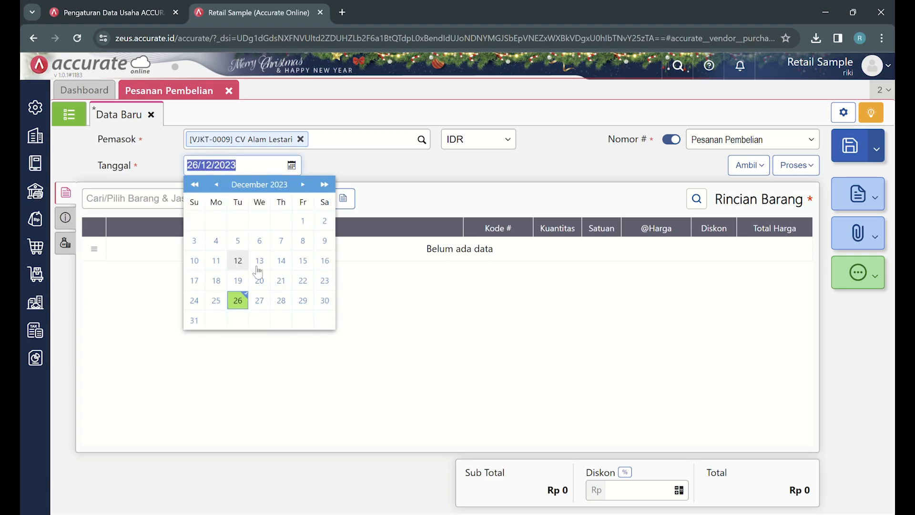
click(426, 167)
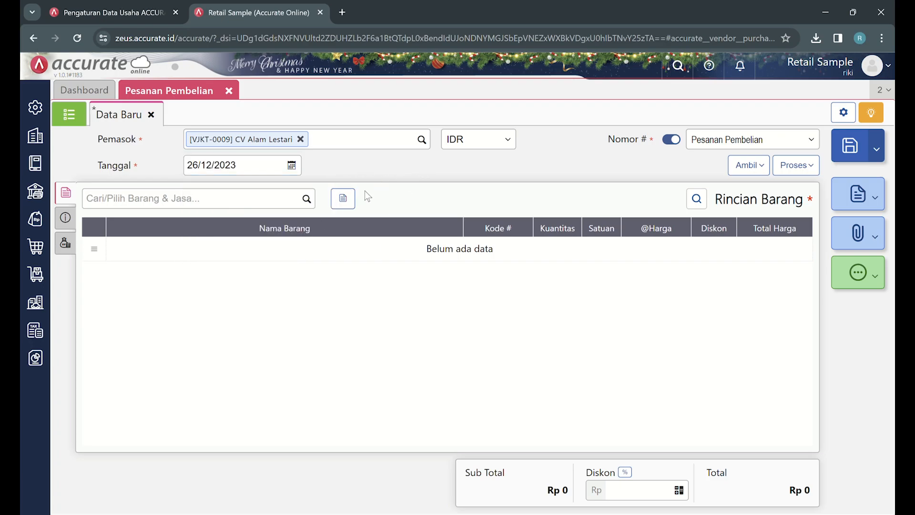
Add the item Anti Gores Iphone 5 to the purchase order with a quantity of 10 PCS
click(307, 198)
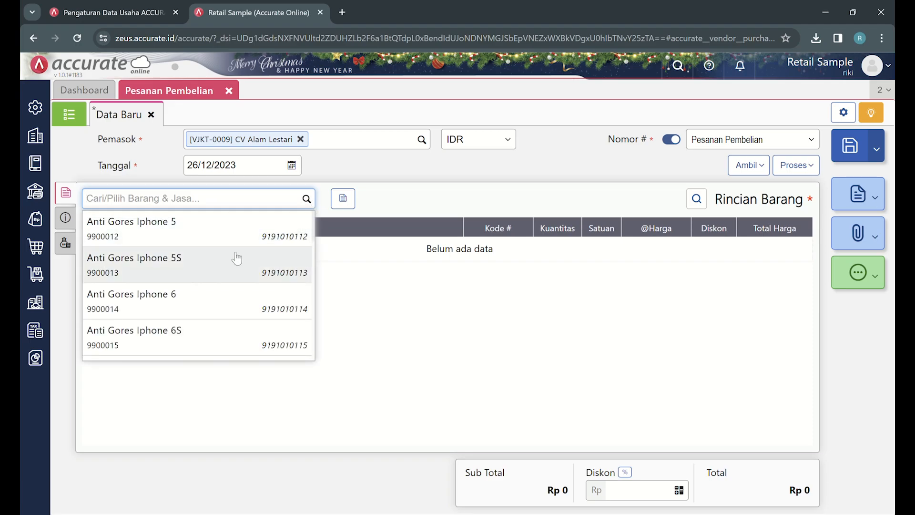
click(185, 244)
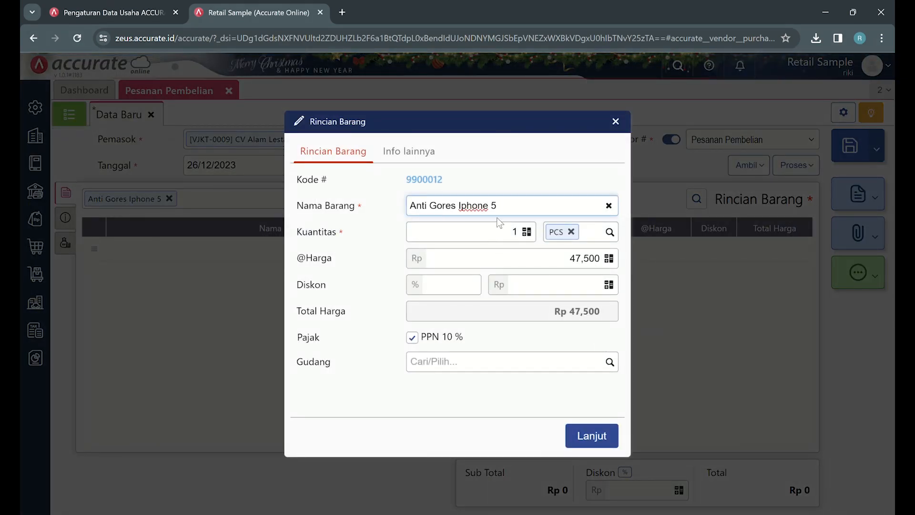
click(509, 232)
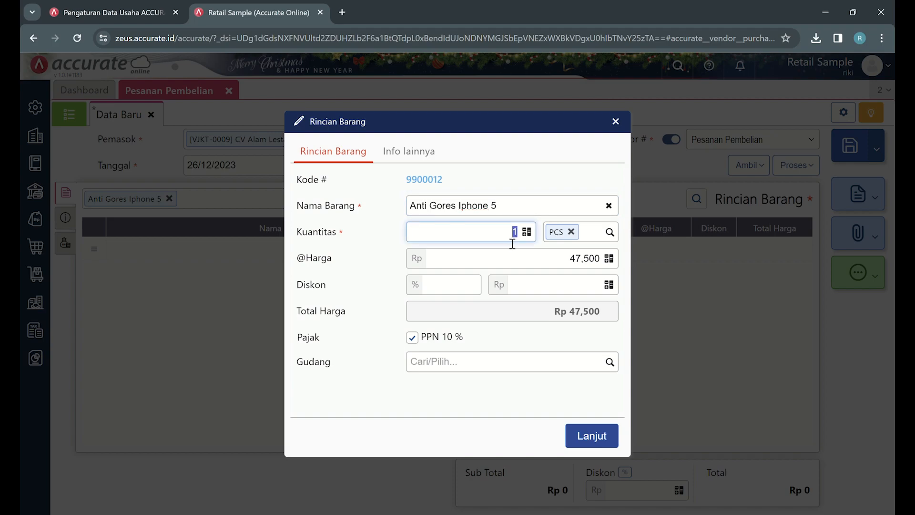
key(BackSpace)
text(10)
click(558, 313)
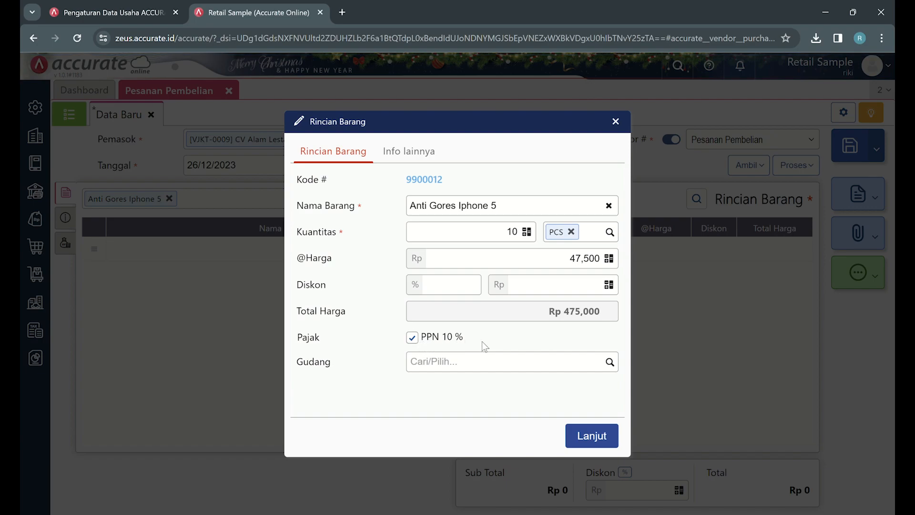
drag(466, 338, 428, 339)
click(498, 341)
click(608, 435)
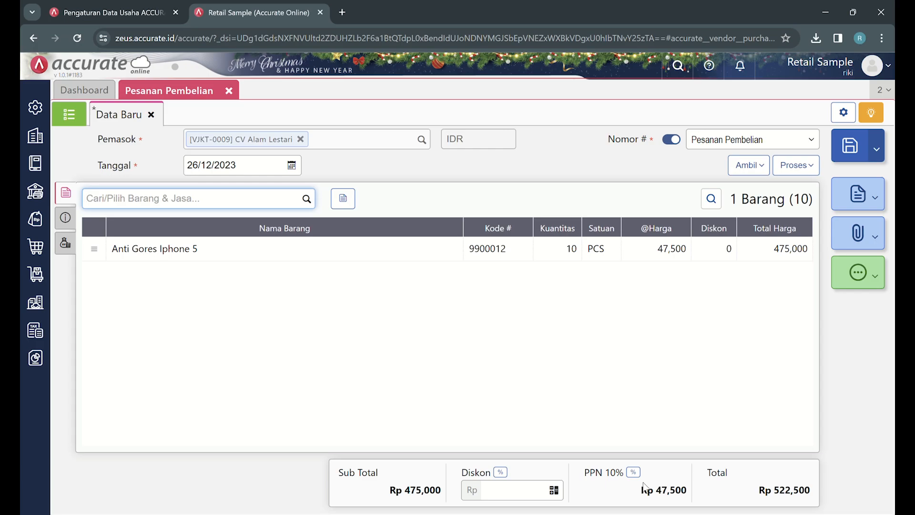
Set the purchase order's PPN tariff to 11%
drag(648, 493, 799, 496)
drag(413, 494, 427, 483)
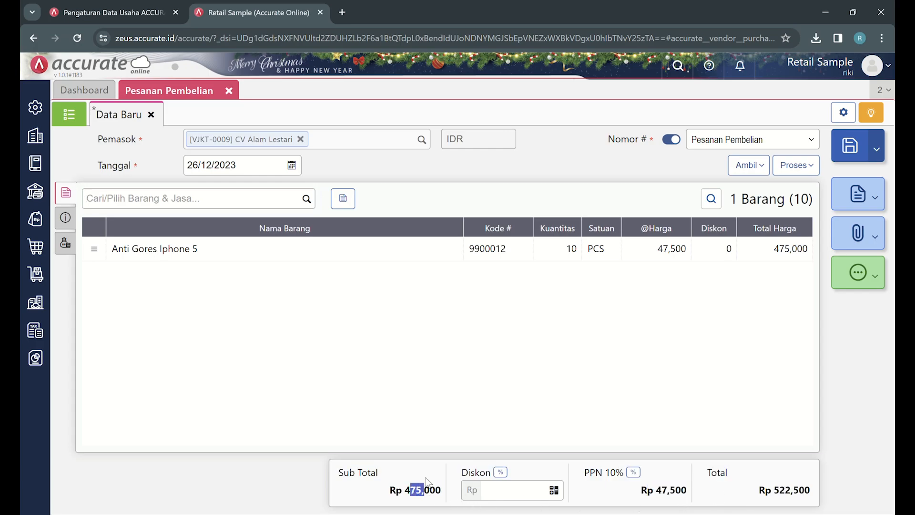
click(429, 466)
click(632, 471)
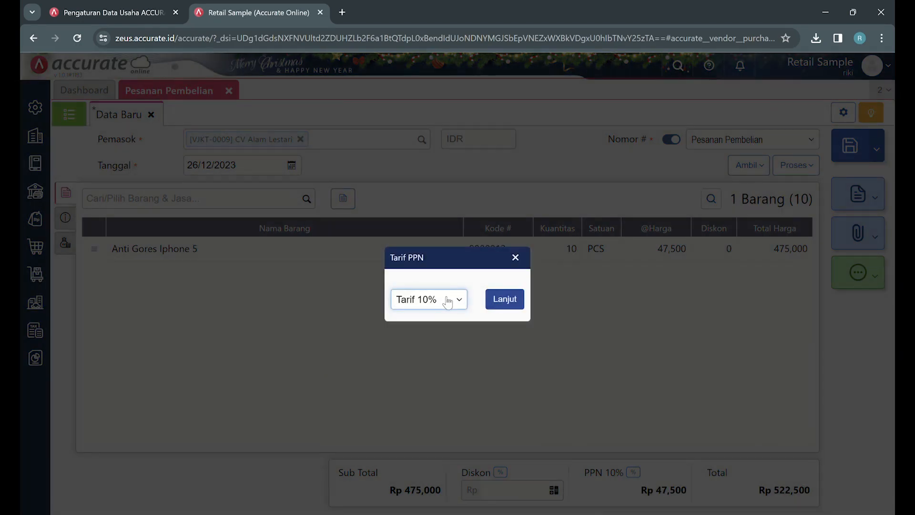
click(496, 299)
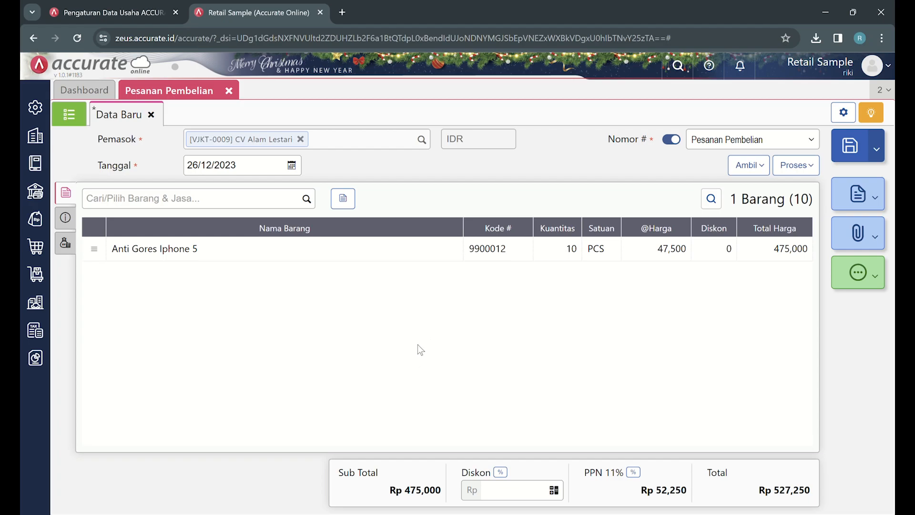
Enter the description "KETERANGAN PO" in the purchase order's additional information and return to its item details
click(71, 217)
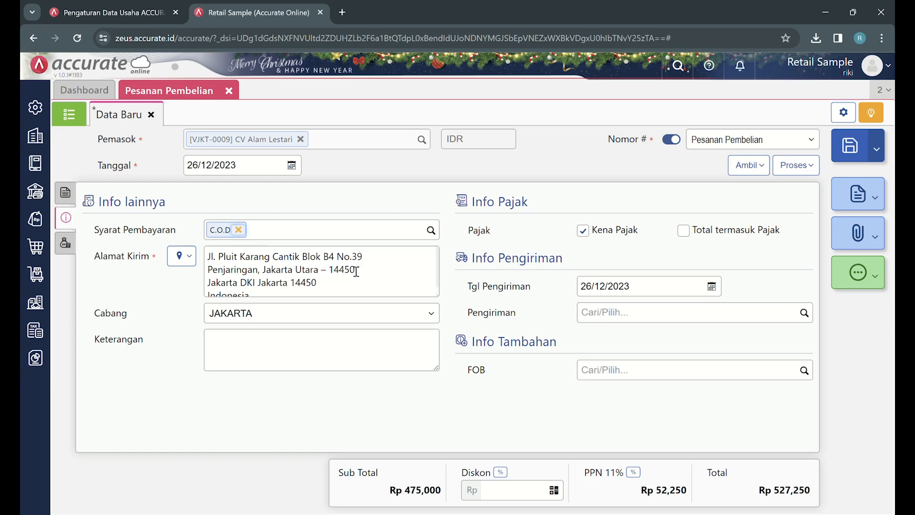
scroll(356, 270, down, 1)
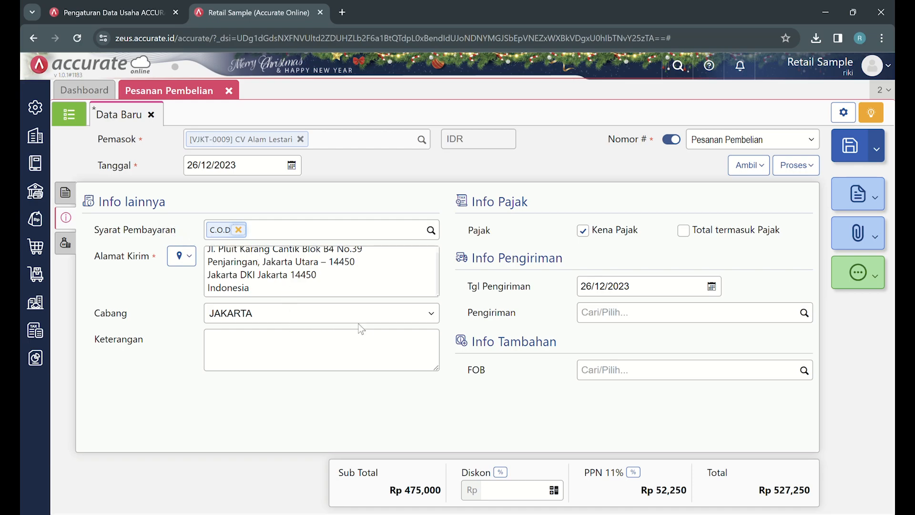
click(409, 358)
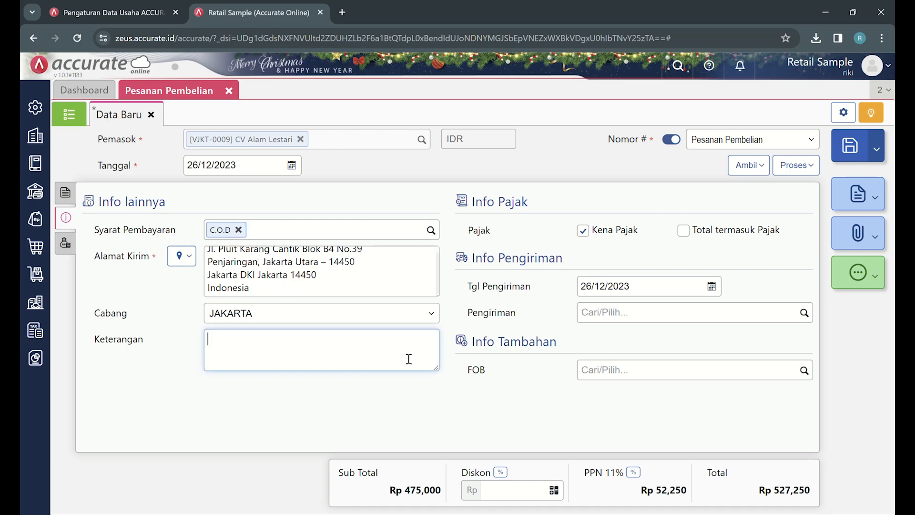
text(KETERANGAN PO)
click(385, 390)
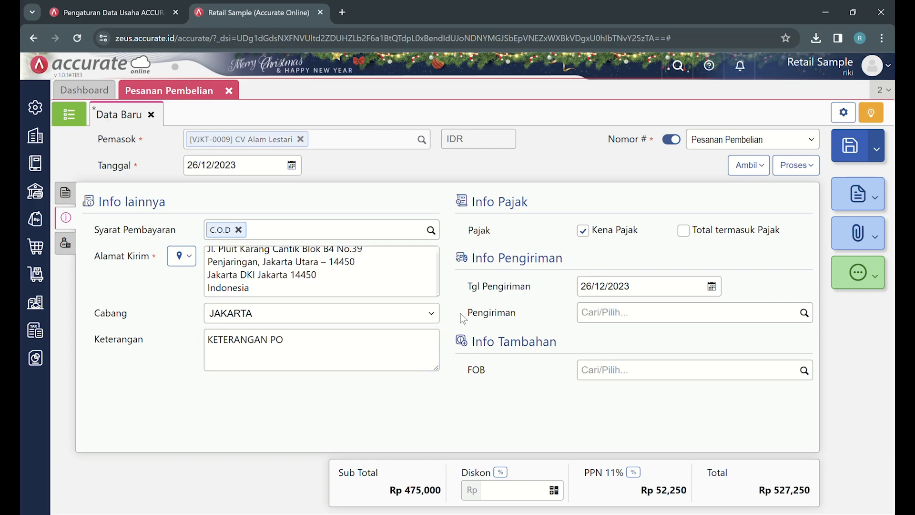
click(65, 193)
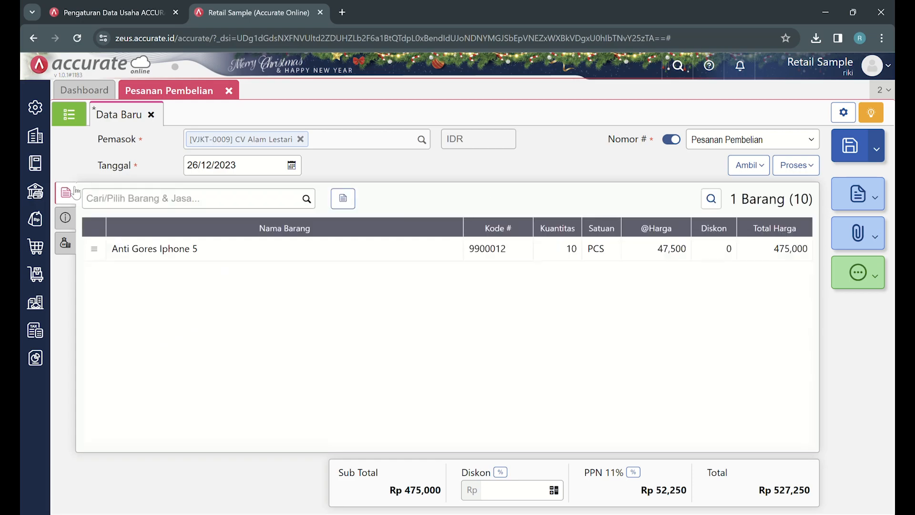
Process the purchase order into a goods receipt (Penerimaan Barang)
click(850, 200)
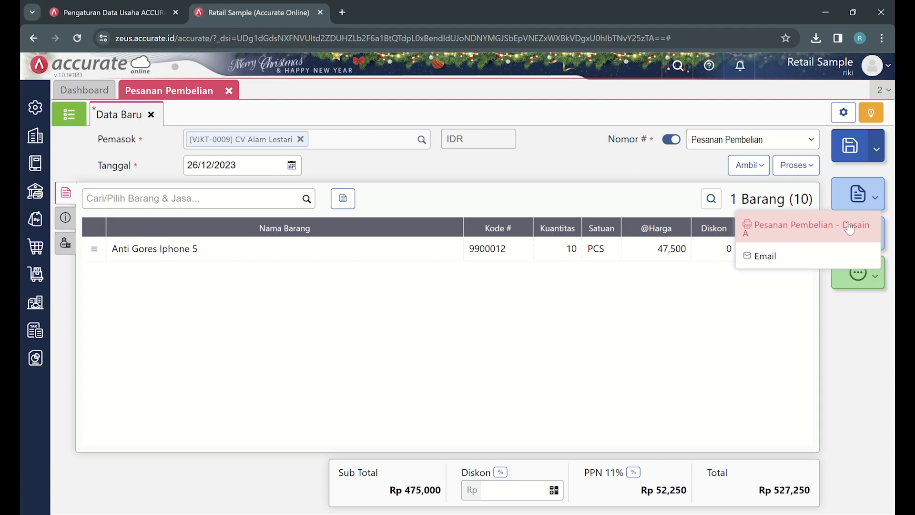
click(809, 166)
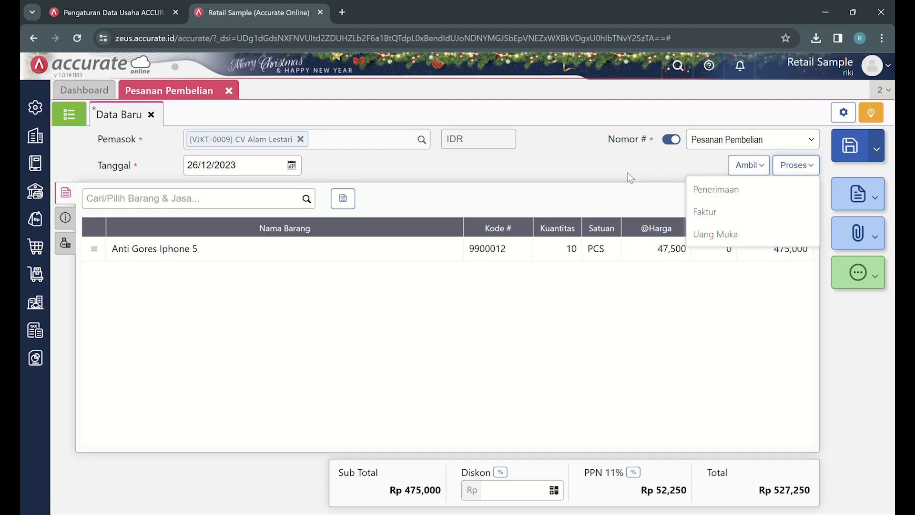
click(756, 192)
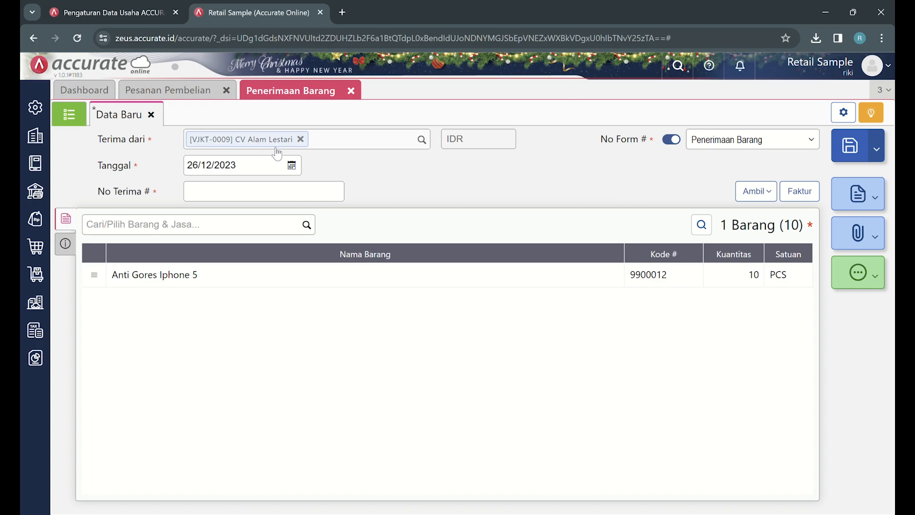
Set the goods receipt's No Terima to SJ0001
click(221, 194)
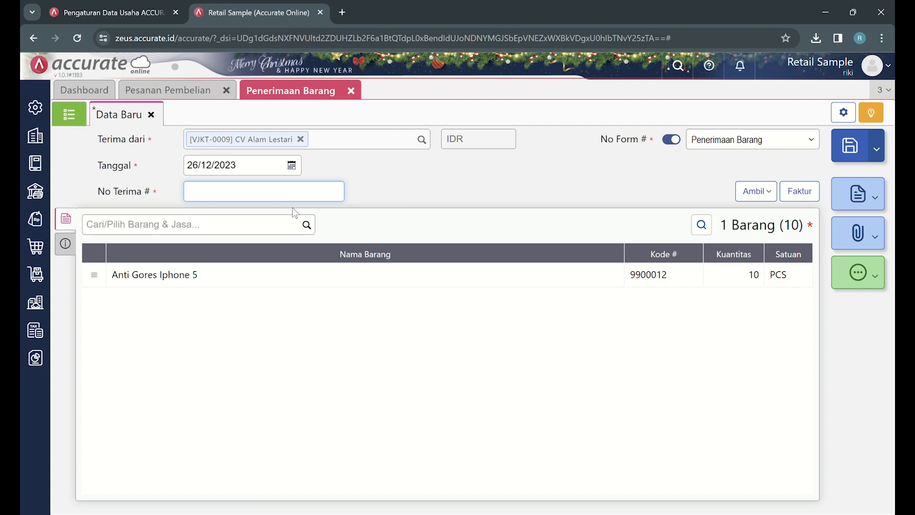
text(SJ0001)
click(402, 212)
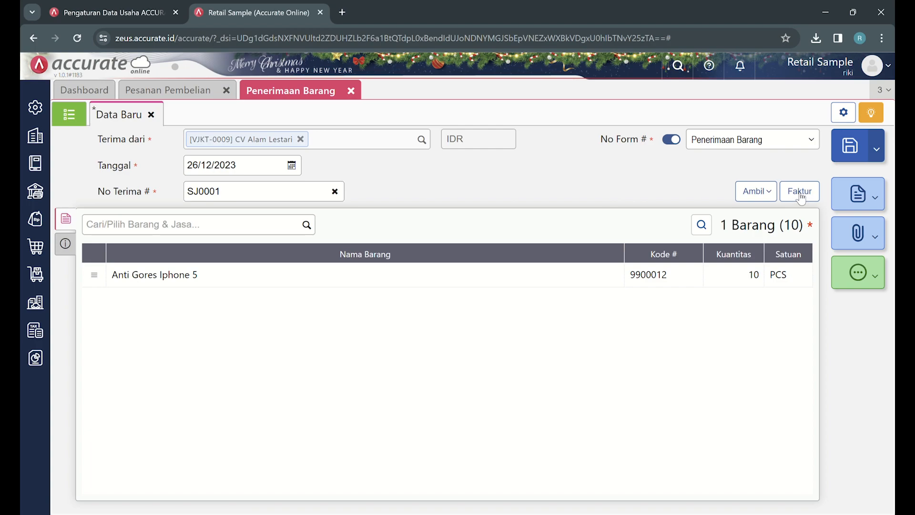
click(736, 278)
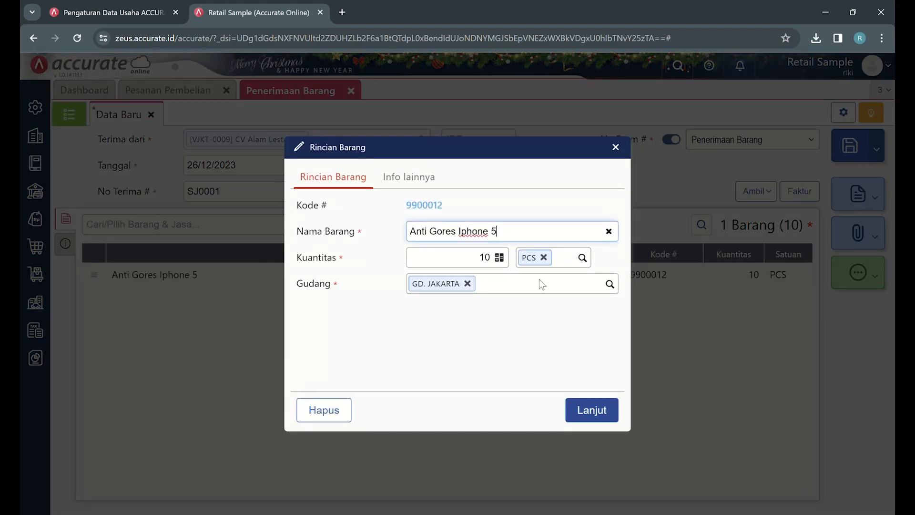
click(480, 265)
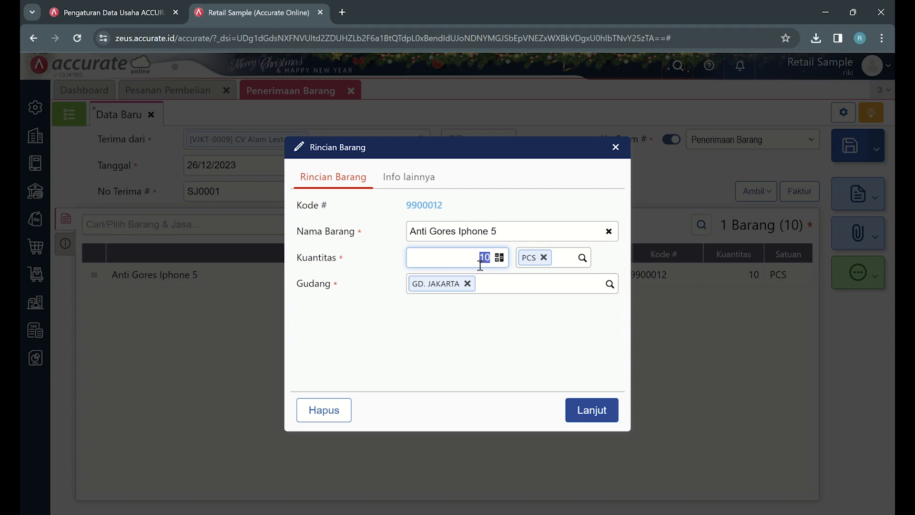
click(479, 265)
click(615, 147)
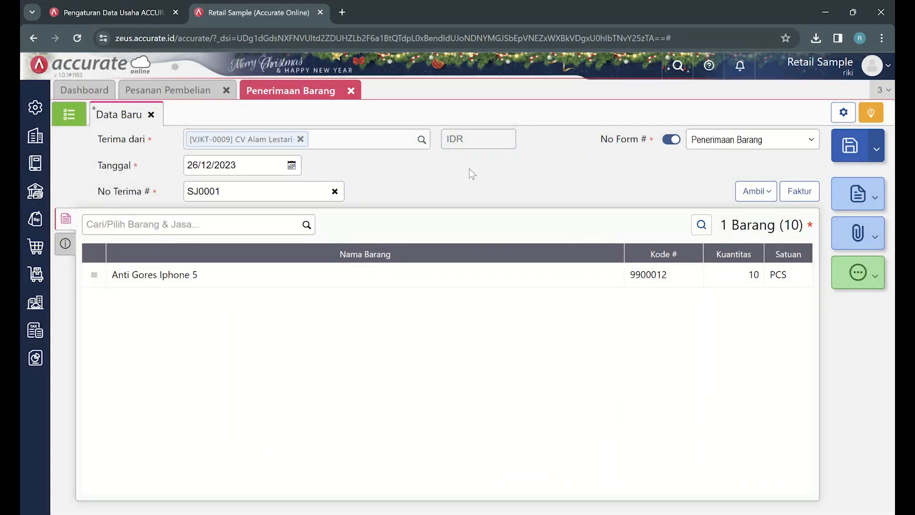
Create a purchase invoice (Faktur Pembelian) from the goods receipt and set its PPN tariff to 11%
click(809, 193)
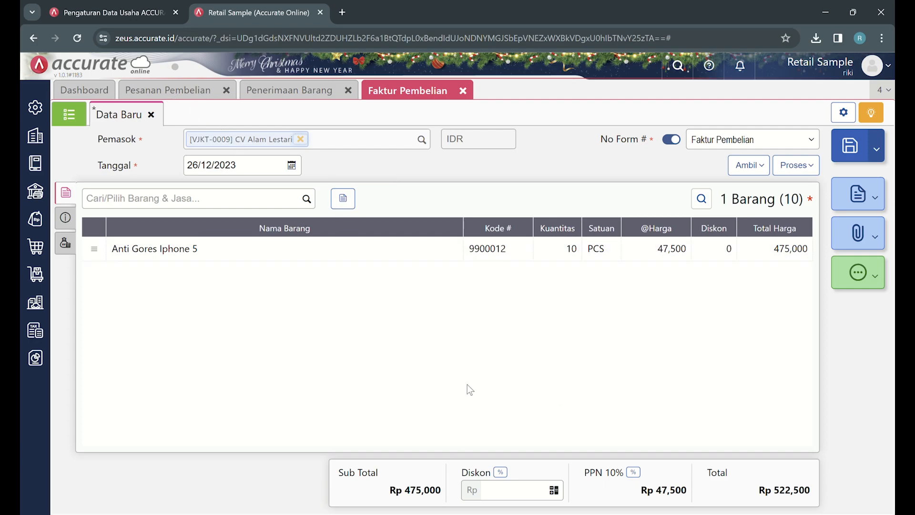
click(637, 472)
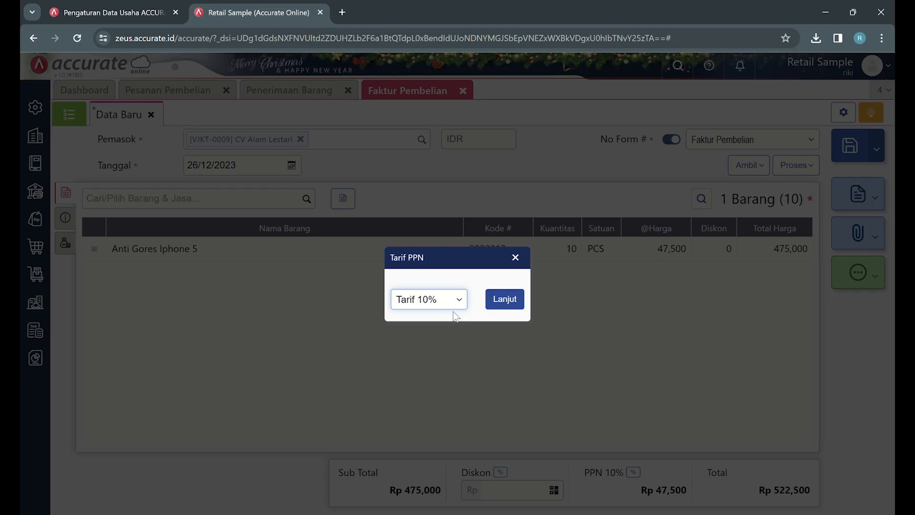
key(Down)
click(505, 305)
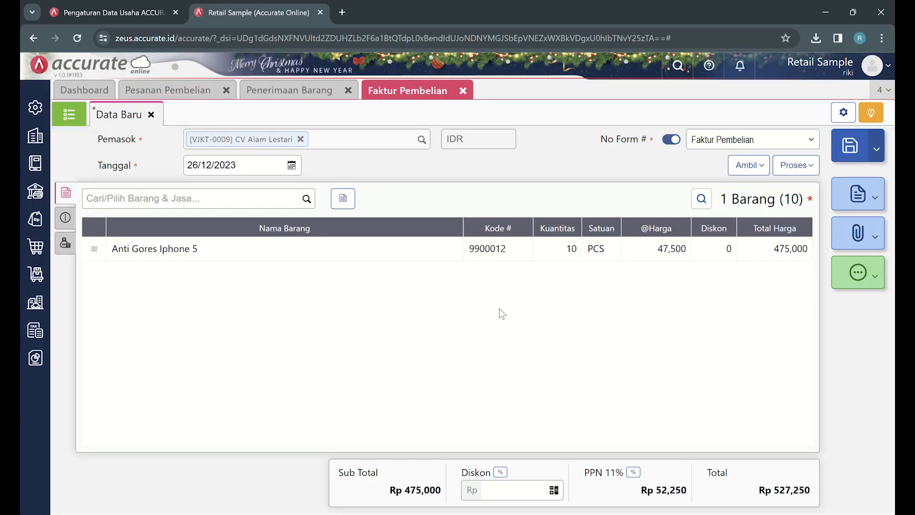
Set the tax invoice number (No. Faktur Pajak) to 0000901 in the purchase invoice's additional information
click(65, 217)
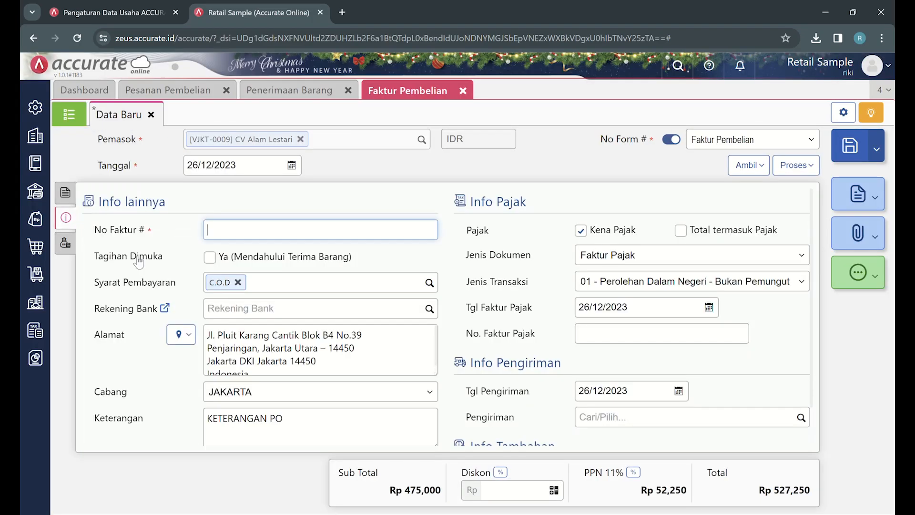
double_click(231, 419)
click(324, 427)
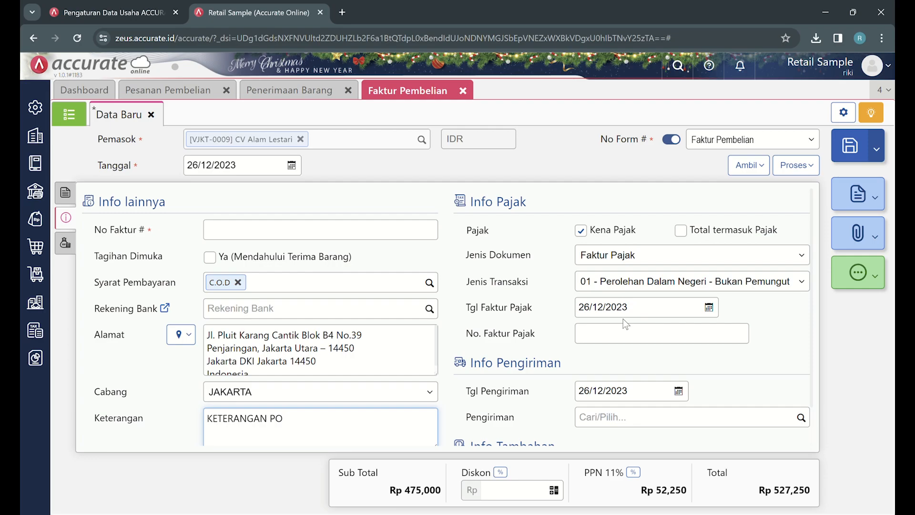
click(629, 335)
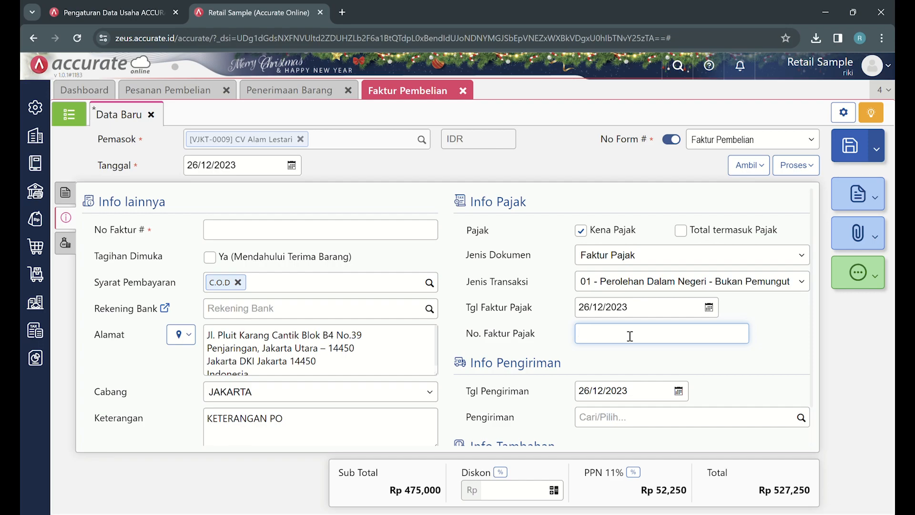
text(0000901)
Set the purchase invoice's No Faktur # to INV VENDOR
click(426, 235)
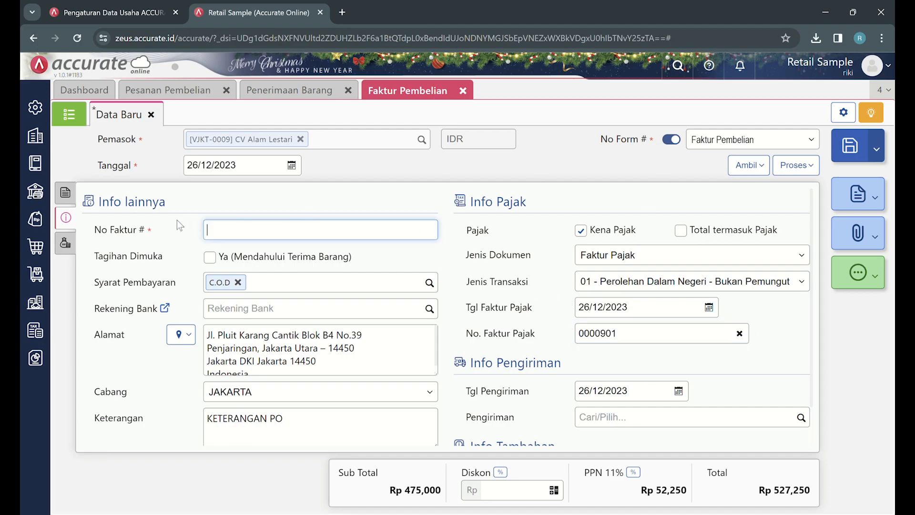
drag(93, 230, 151, 233)
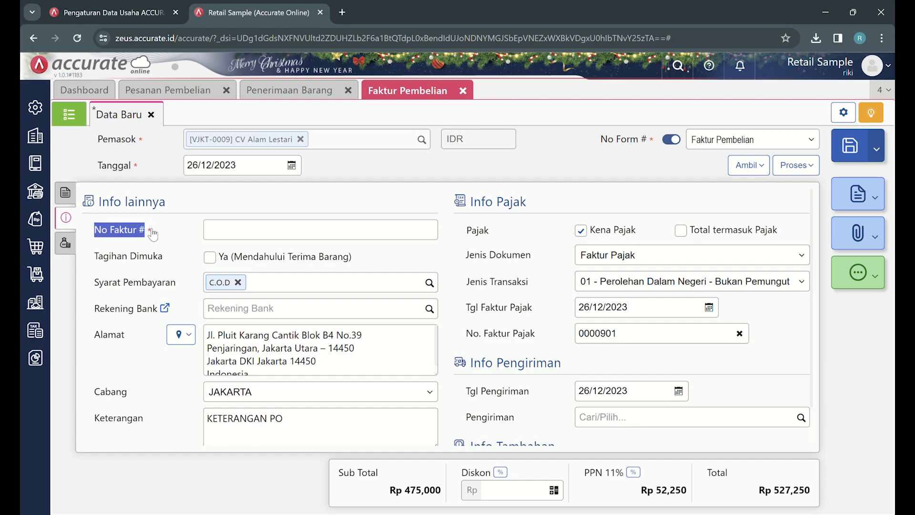
click(254, 237)
text(INV)
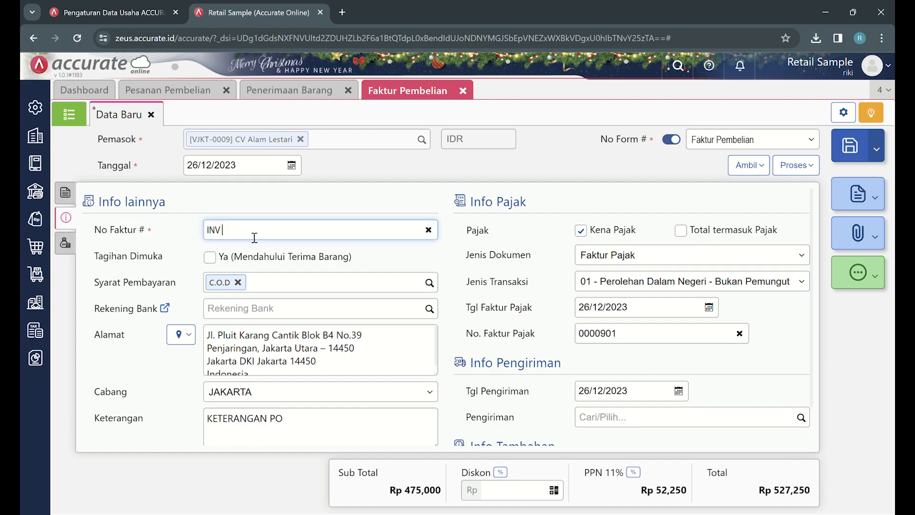
text( VENDOR)
click(439, 254)
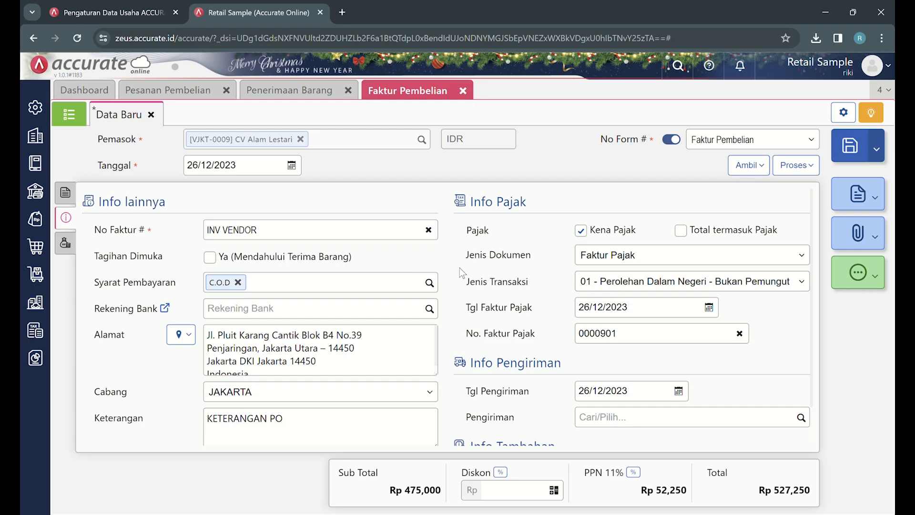
scroll(459, 268, down, 1)
scroll(459, 267, up, 1)
Process the purchase invoice into a purchase payment (Pembayaran Pembelian) and choose Bank BCA IDR Jakarta as its bank
click(65, 196)
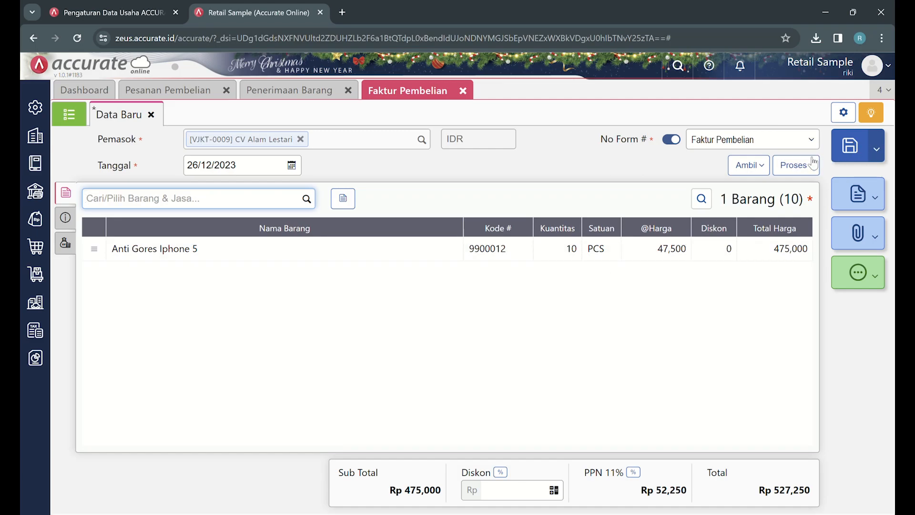
click(807, 171)
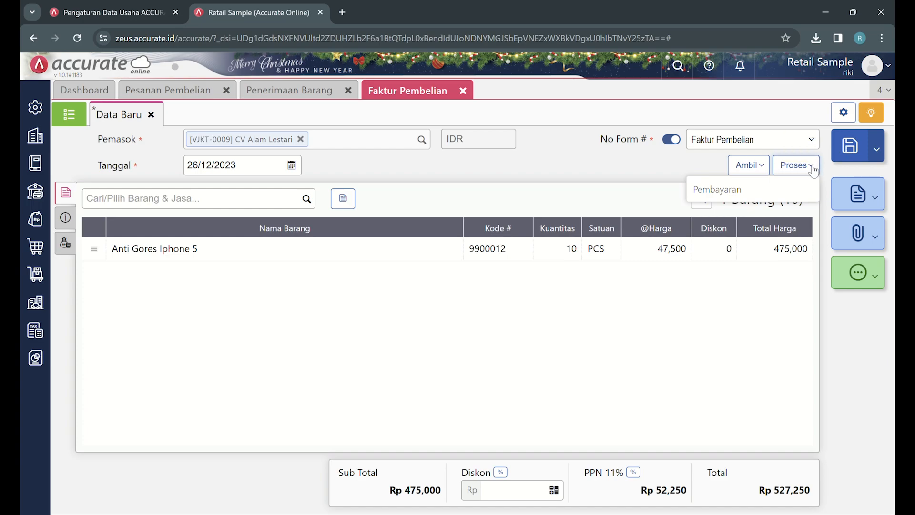
click(782, 189)
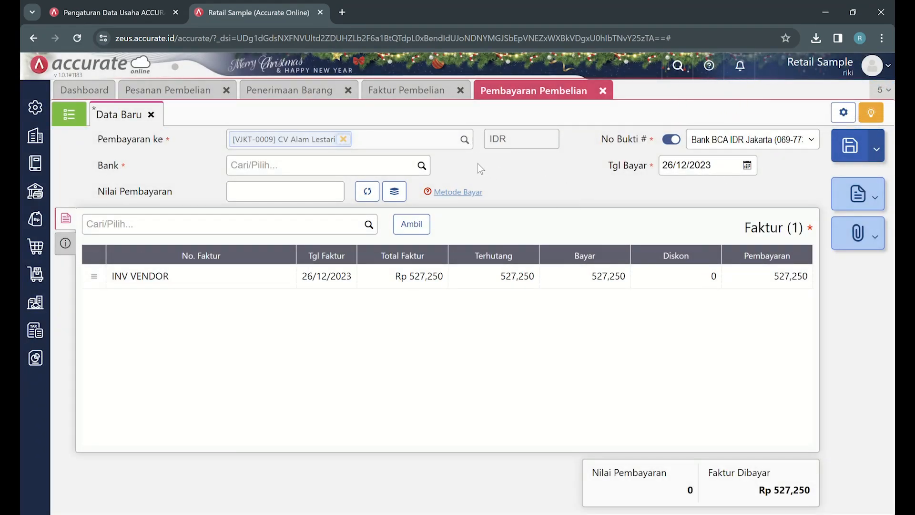
click(429, 168)
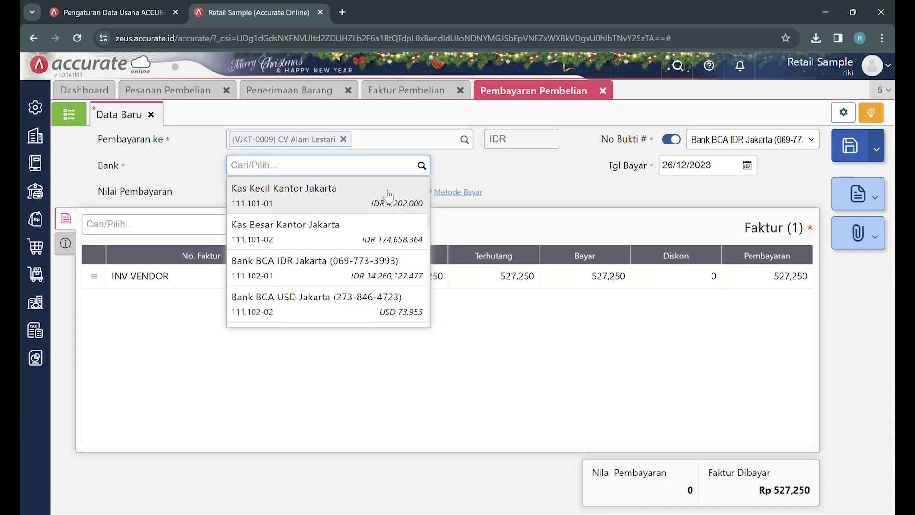
click(342, 273)
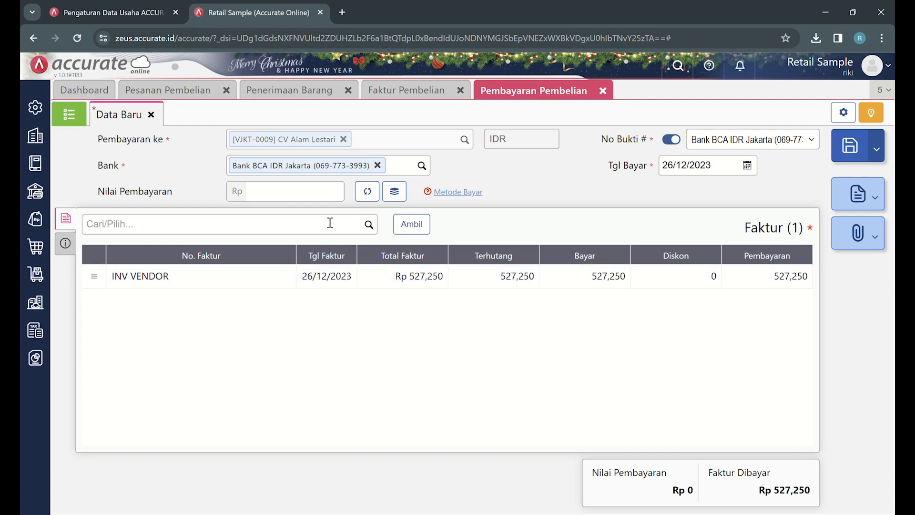
drag(99, 170, 142, 176)
click(240, 175)
Fill the payment value (Nilai Pembayaran) with the invoice total of 527,250 and save the purchase payment
click(372, 192)
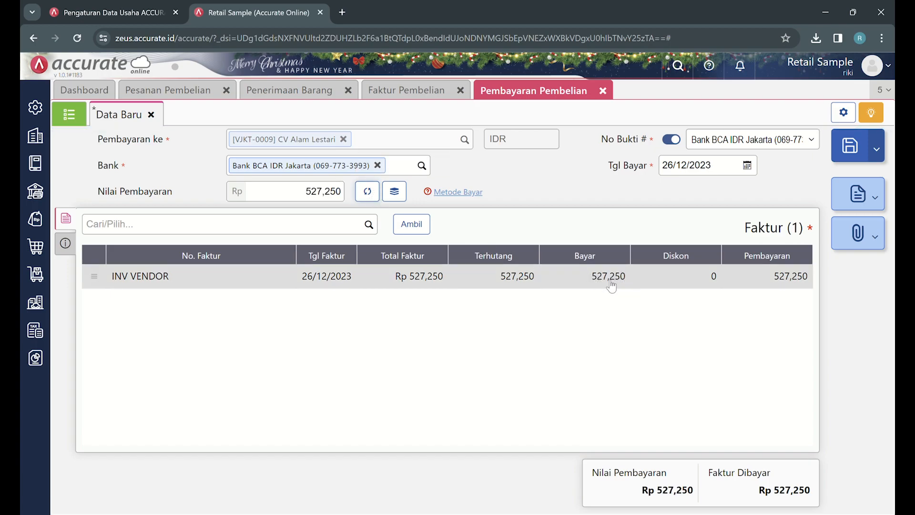
drag(282, 198, 343, 194)
click(289, 198)
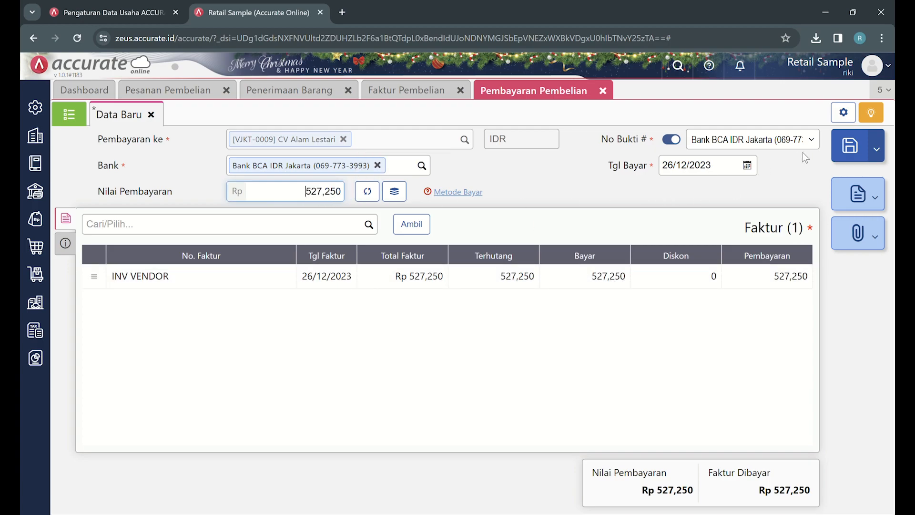
click(847, 149)
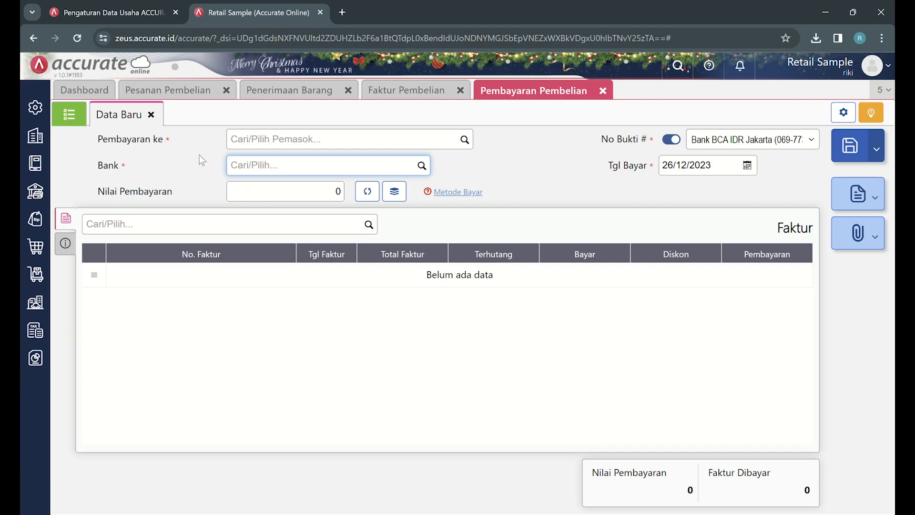
Close the purchase order, goods receipt, purchase invoice and purchase payment forms
click(227, 90)
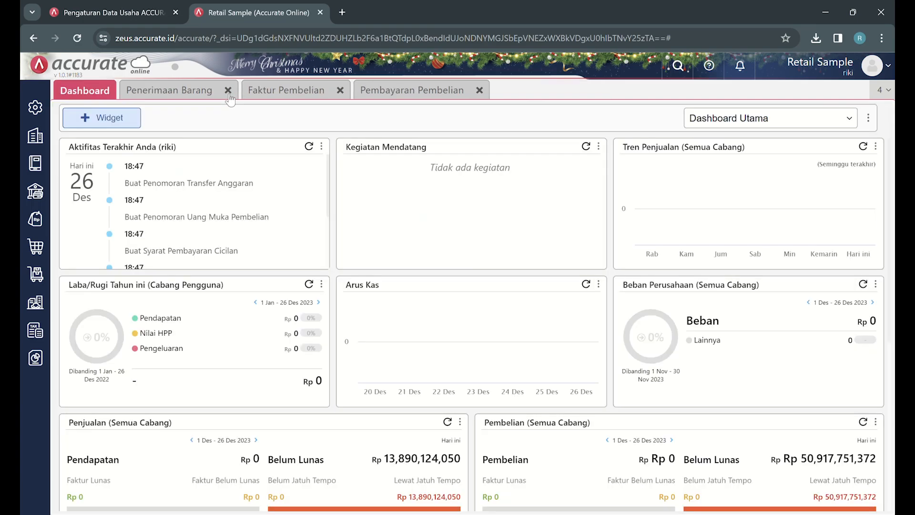
click(227, 90)
click(218, 90)
click(246, 90)
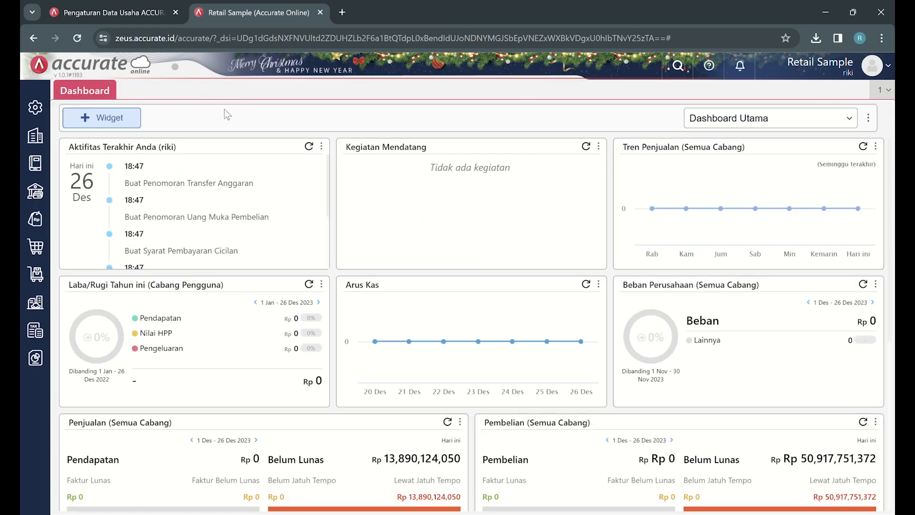
Start a new sales quotation (Penawaran Penjualan) for the customer Abadi Phone Center
click(37, 217)
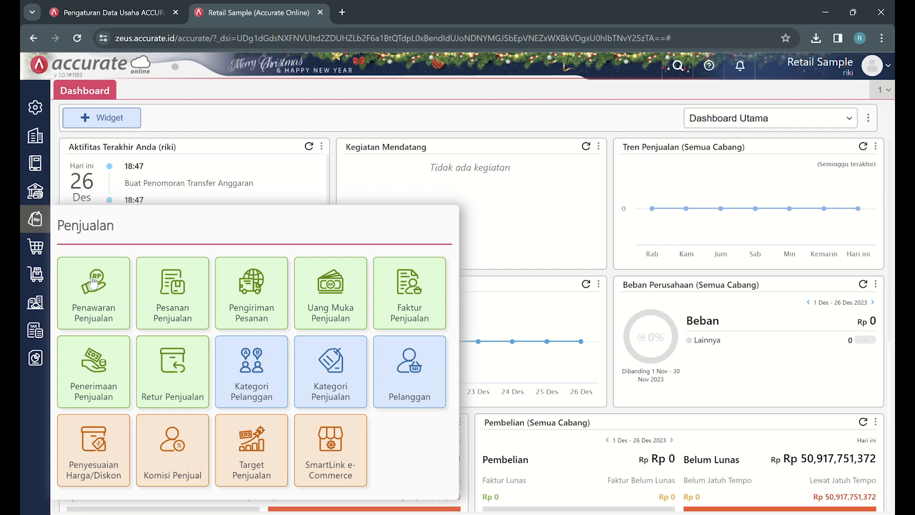
click(108, 275)
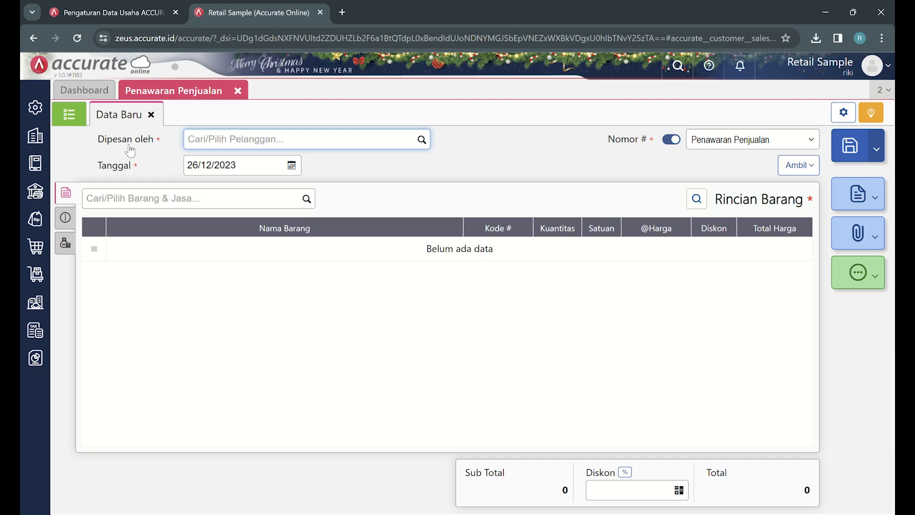
click(421, 140)
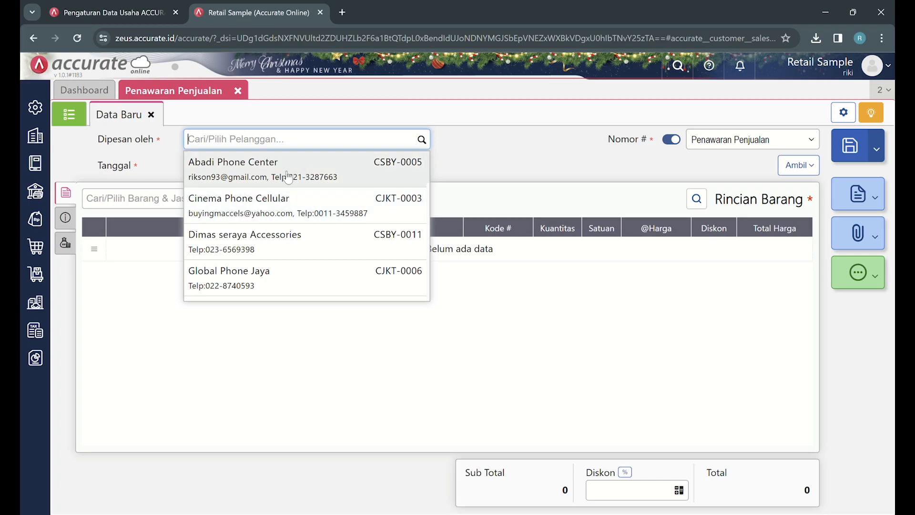
click(246, 177)
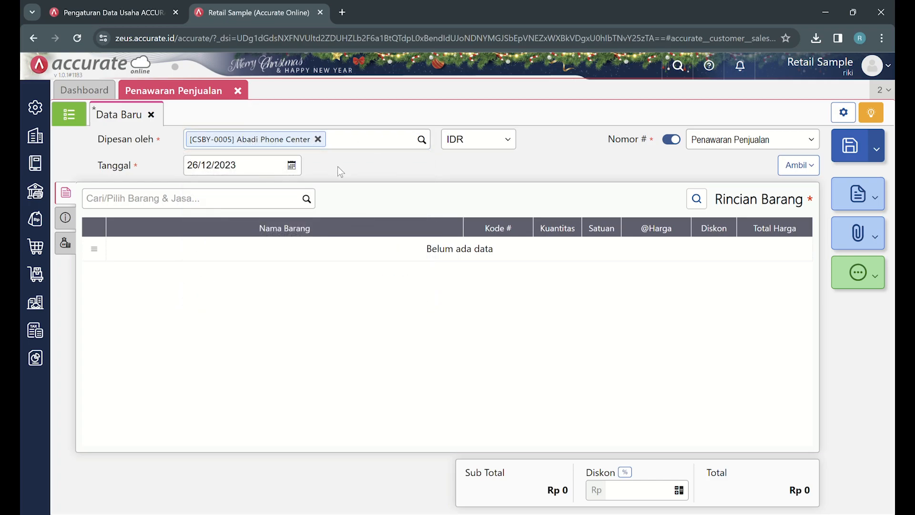
Add 100 PCS of Anti Gores Iphone 5 to the sales quotation
click(313, 201)
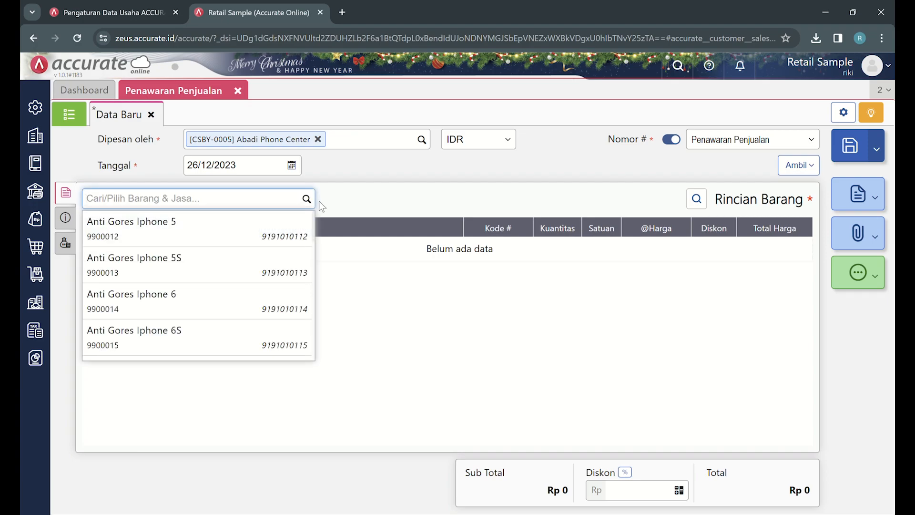
scroll(251, 258, down, 1)
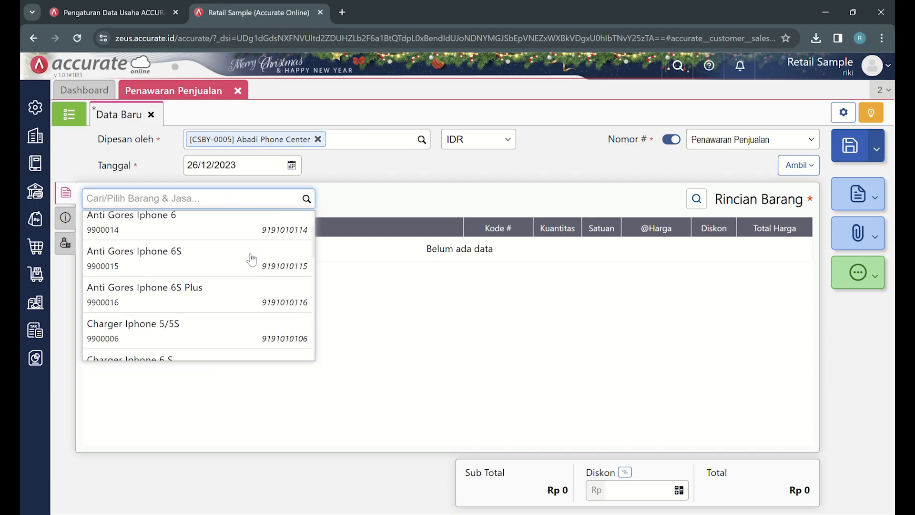
scroll(251, 259, up, 1)
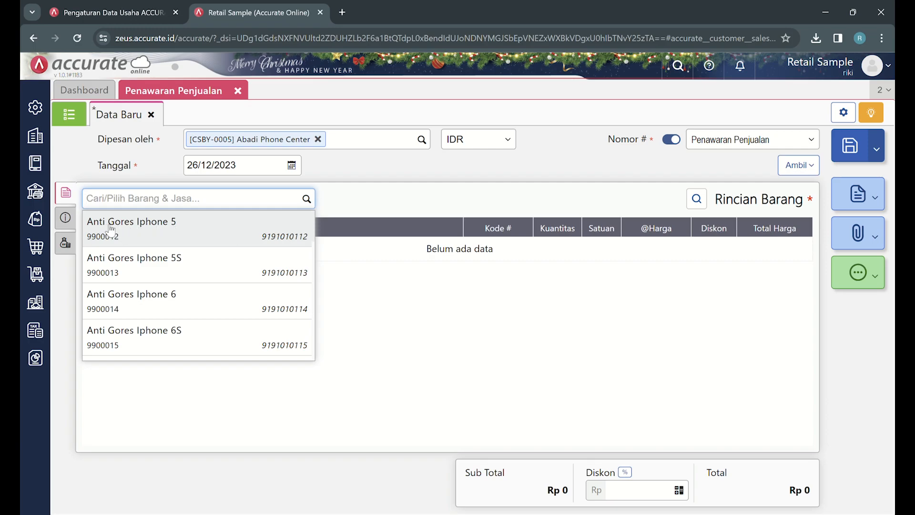
click(165, 232)
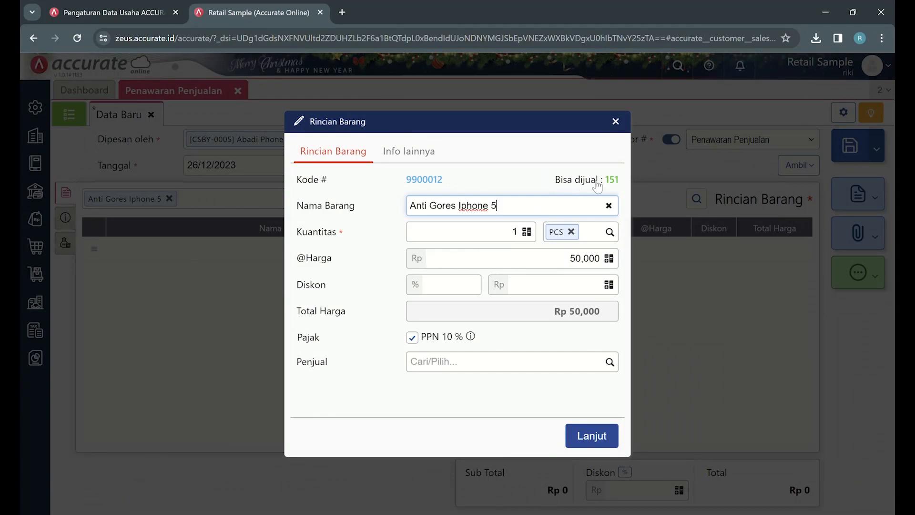
drag(552, 183, 612, 184)
click(613, 189)
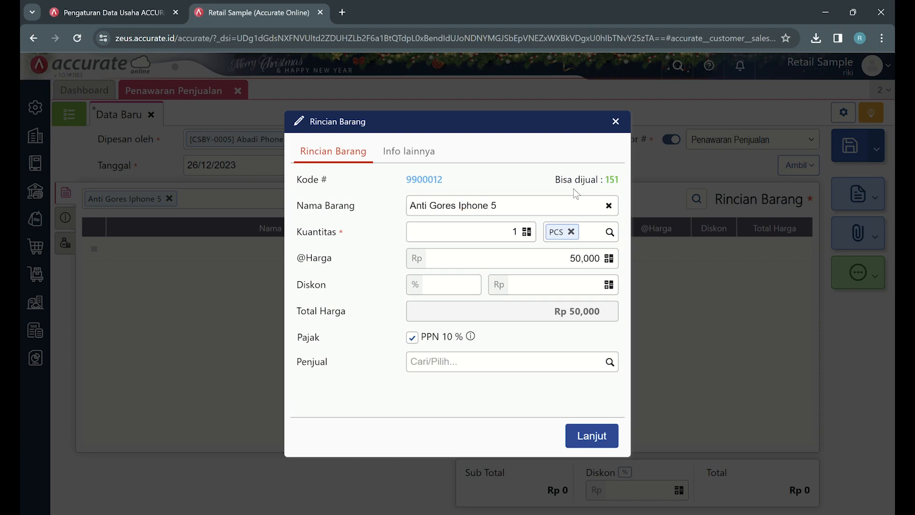
click(499, 239)
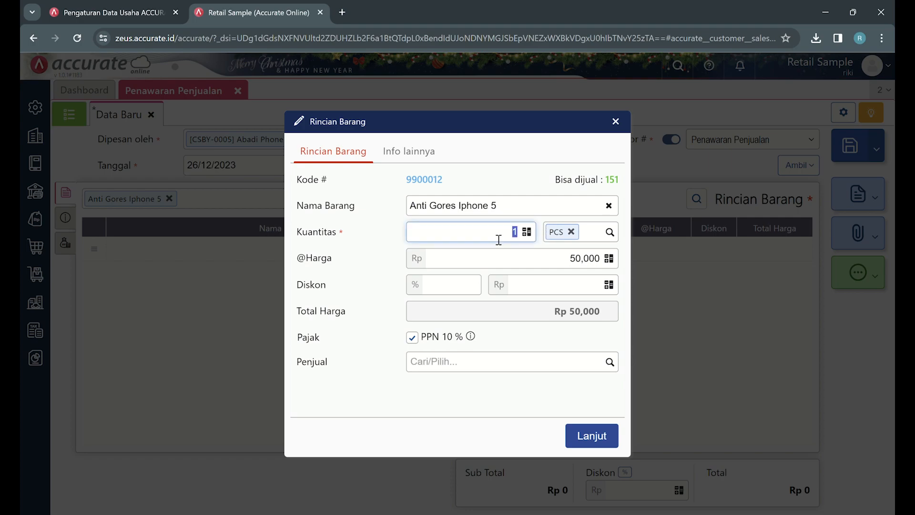
text(100)
click(398, 265)
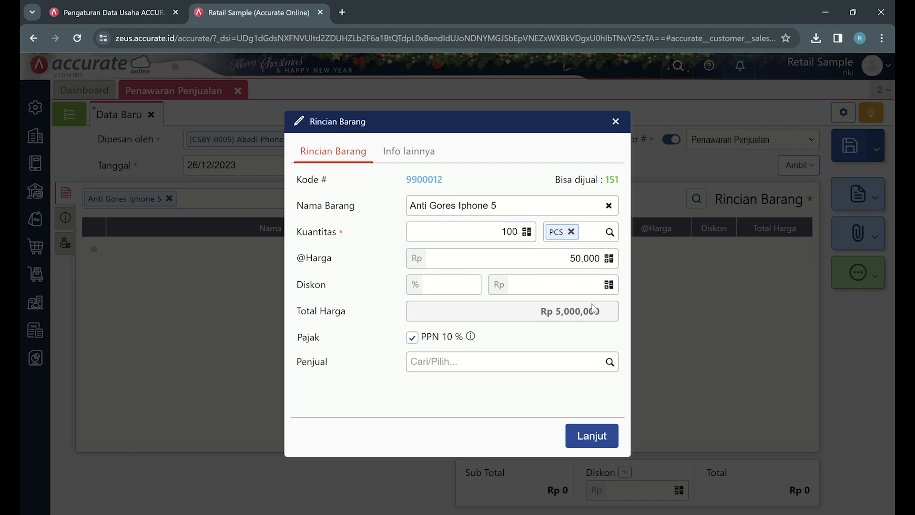
click(562, 266)
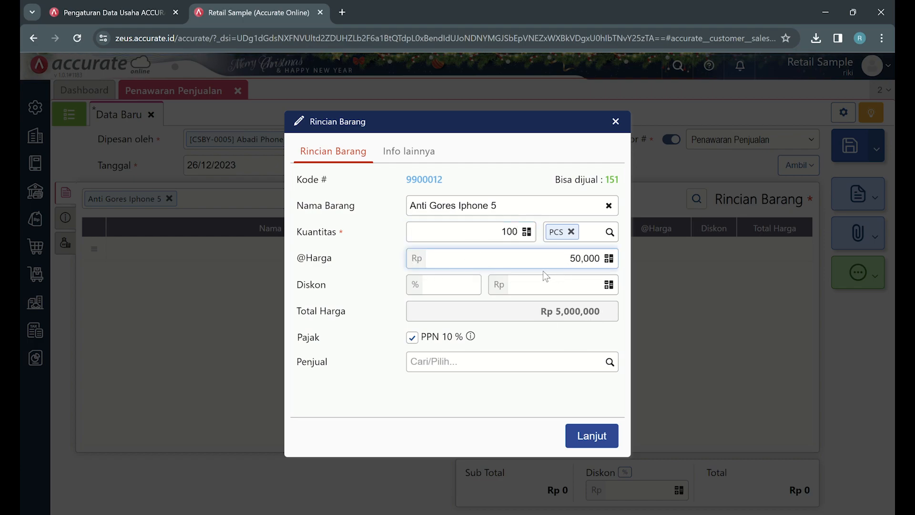
click(555, 290)
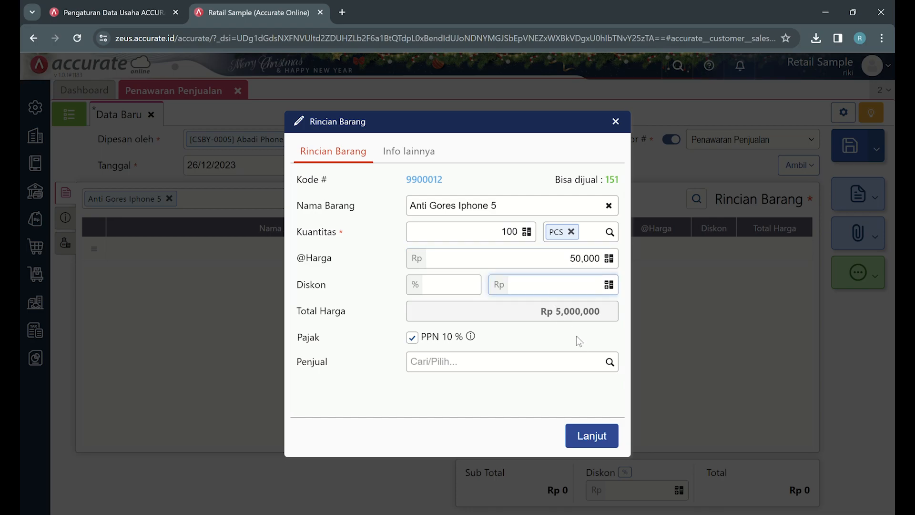
click(601, 442)
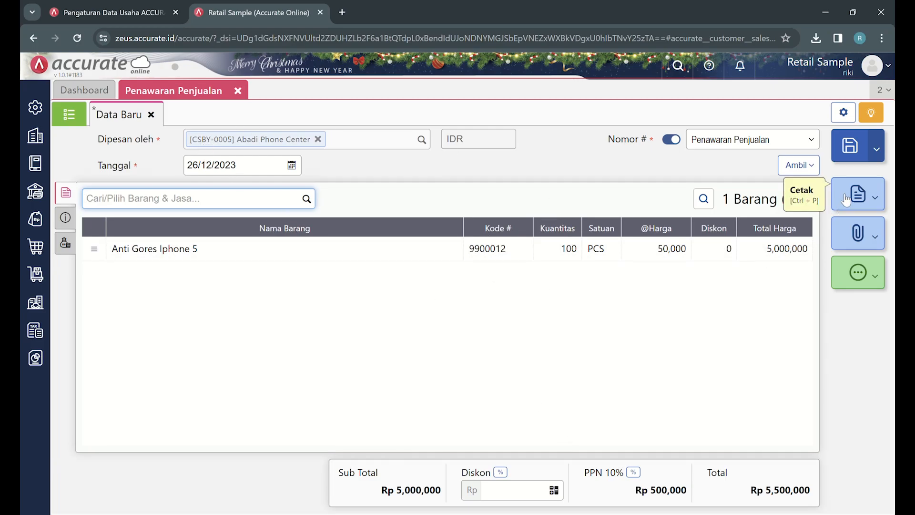
Try to print the quotation with the Penawaran Penjualan - Desain A layout and return to editing it
mouse_move(842, 210)
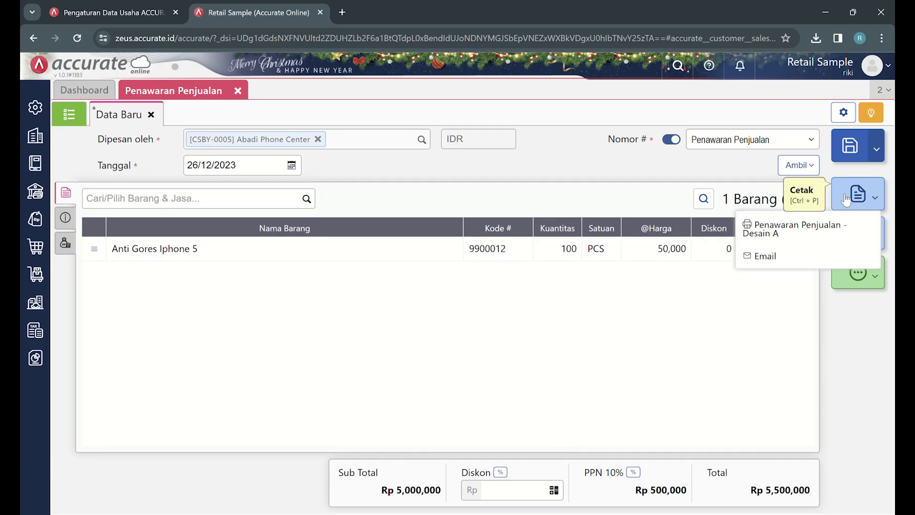
click(835, 227)
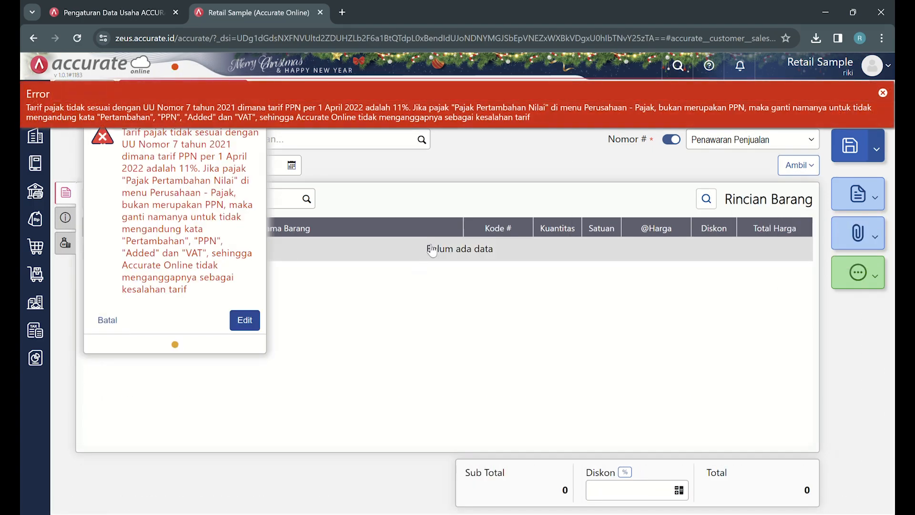
click(245, 320)
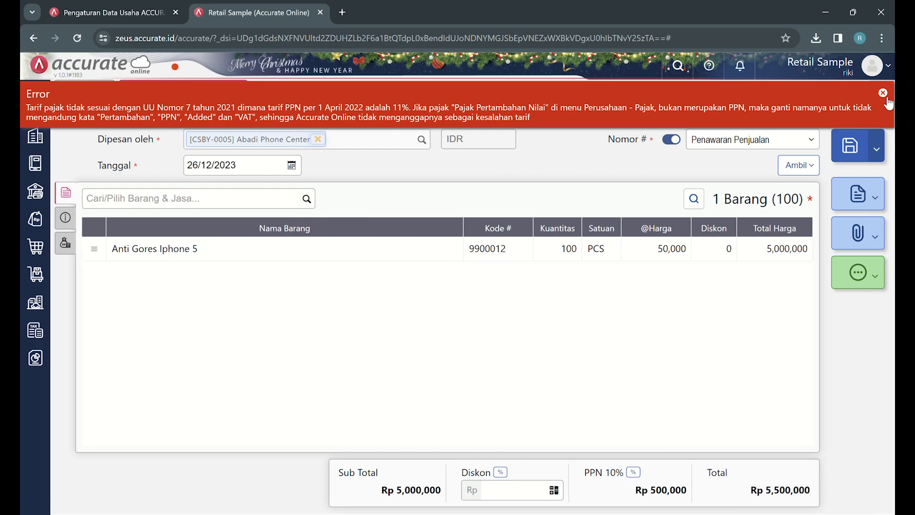
click(883, 93)
Set the sales quotation's PPN tariff to 11%
click(633, 471)
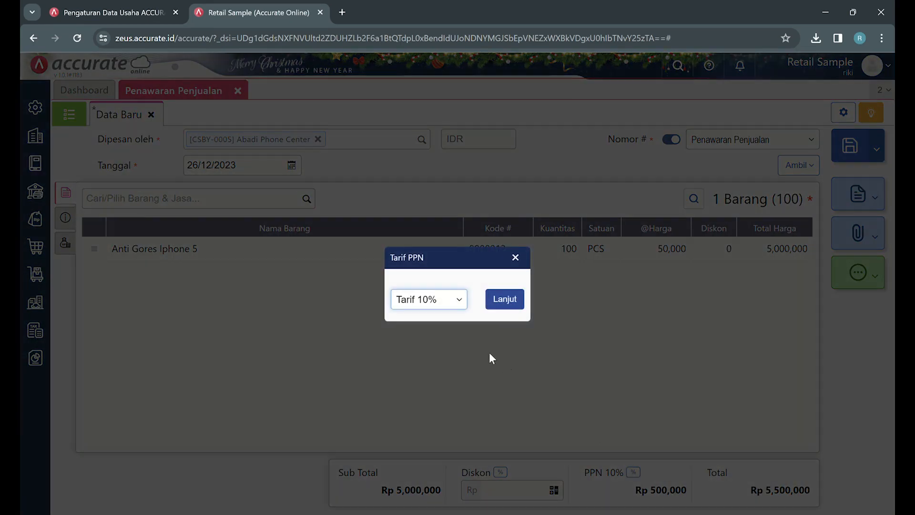
click(449, 301)
click(445, 324)
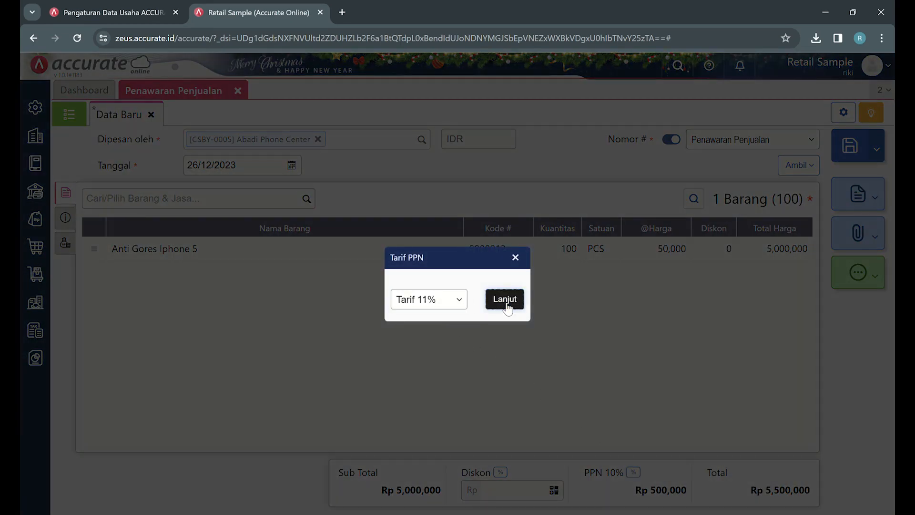
click(505, 301)
Save the quotation by generating its Penawaran Penjualan - Desain A printout, and close the print preview
mouse_move(857, 194)
click(810, 225)
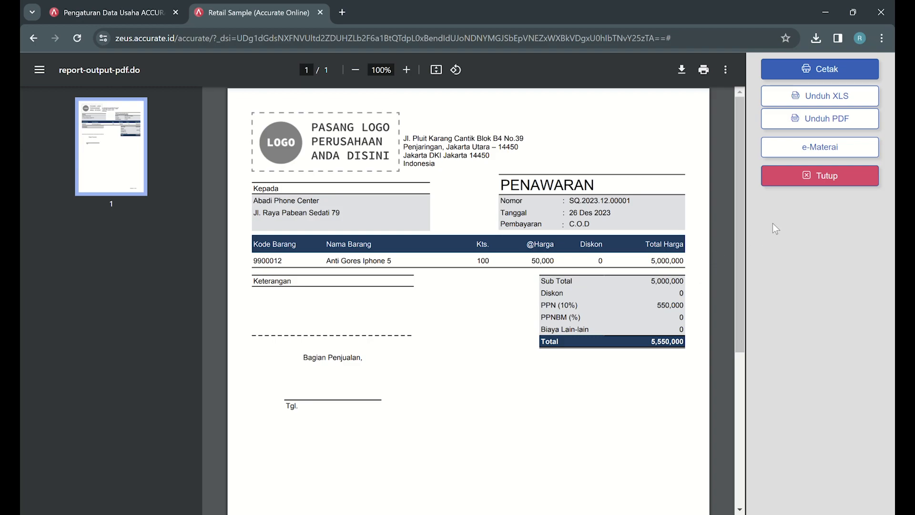
click(805, 181)
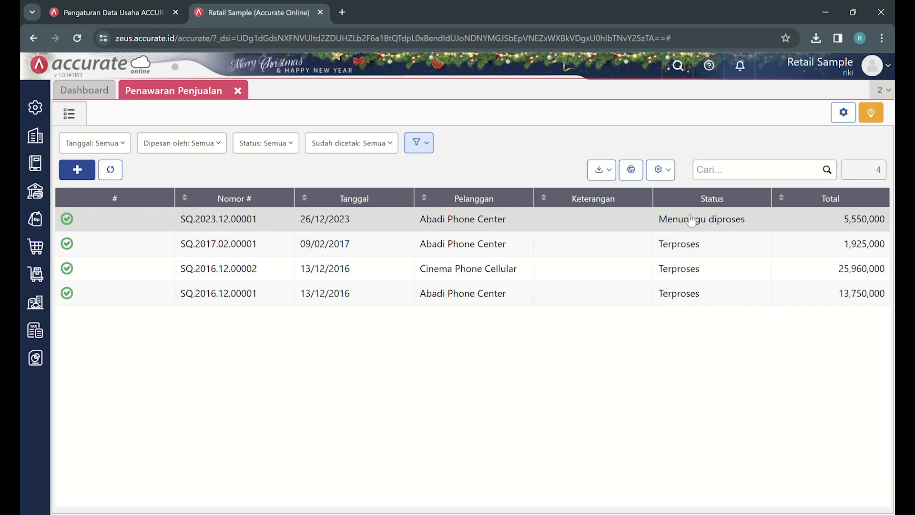
Open the 26/12/2023 sales quotation for Abadi Phone Center and process it into a sales order (Pesanan)
click(691, 221)
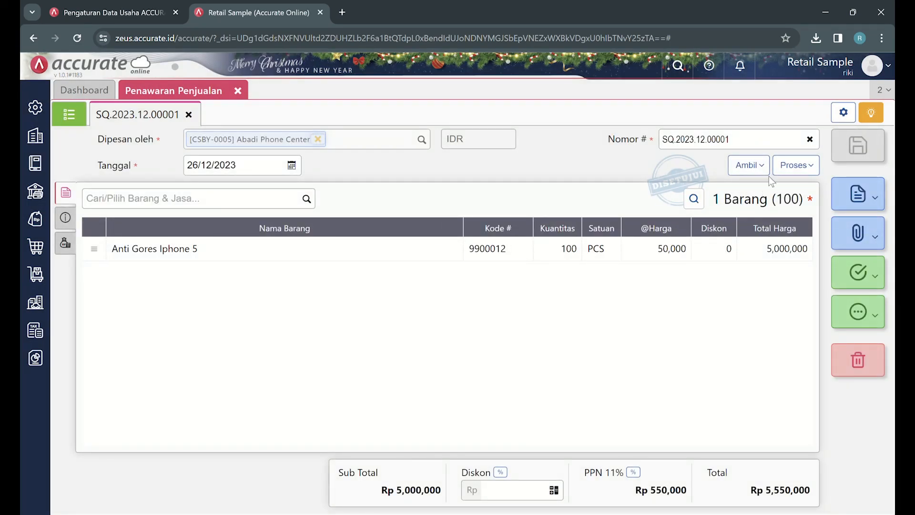
click(35, 218)
click(802, 170)
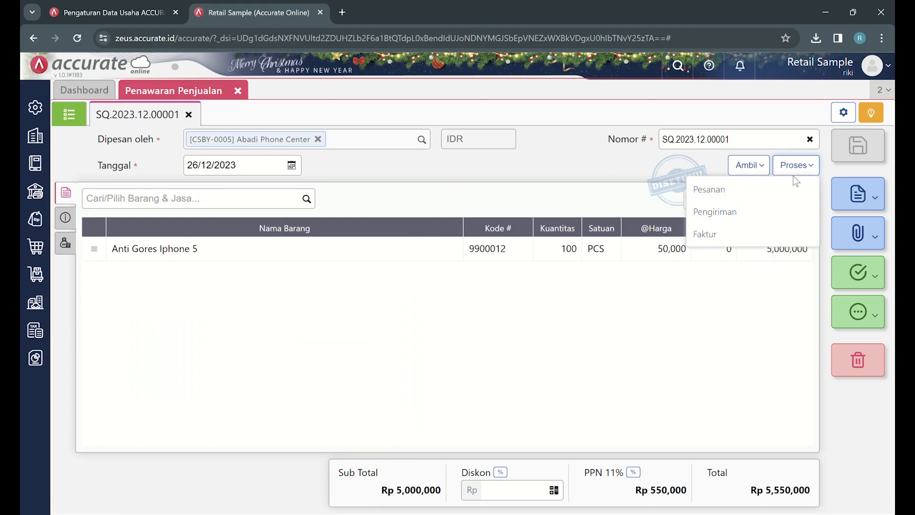
click(747, 197)
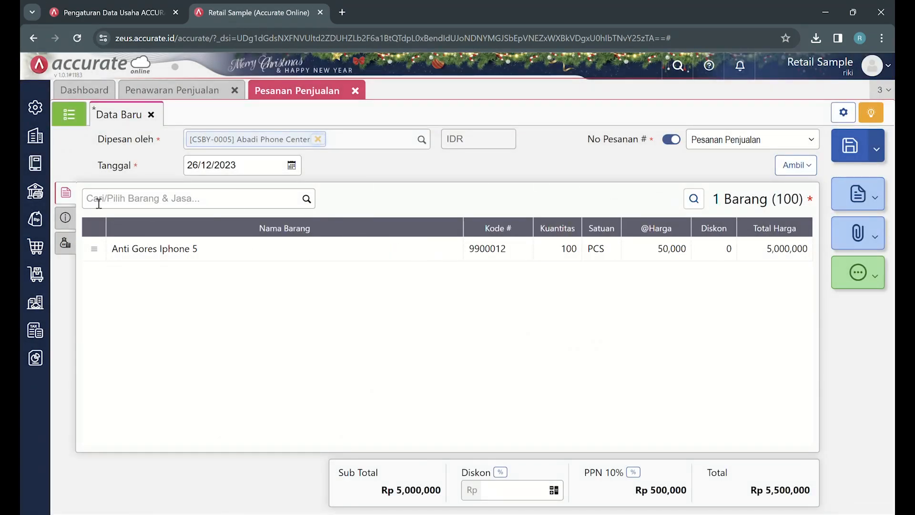
Set the sales order's PPN tariff to 11% and save it by submitting it to the transaction approver
click(65, 219)
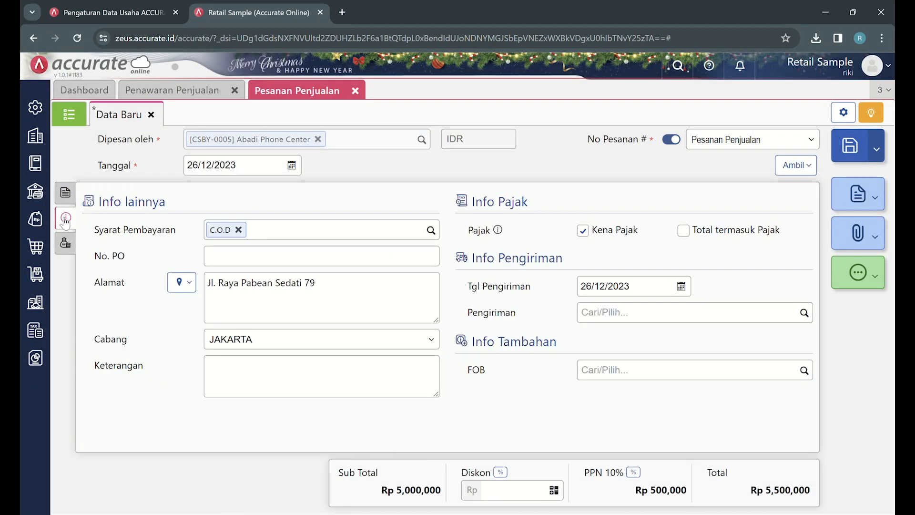
click(72, 244)
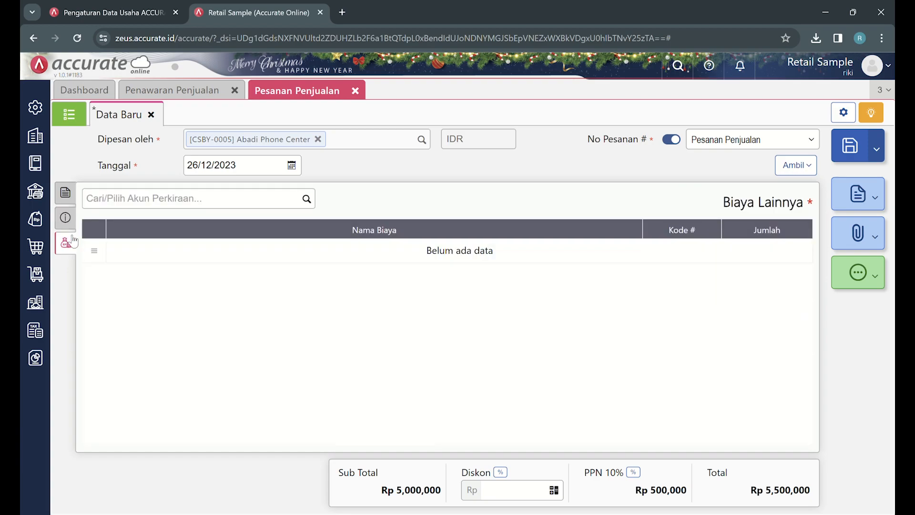
click(65, 193)
click(635, 475)
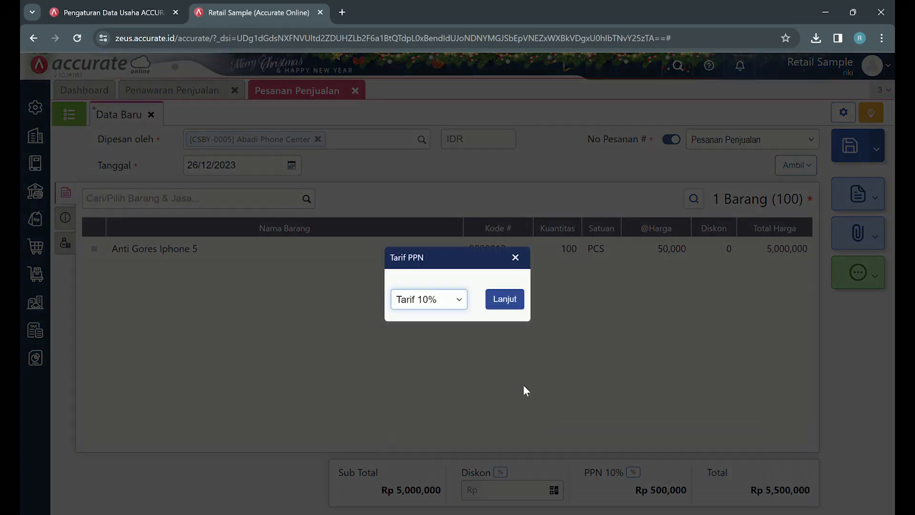
click(505, 300)
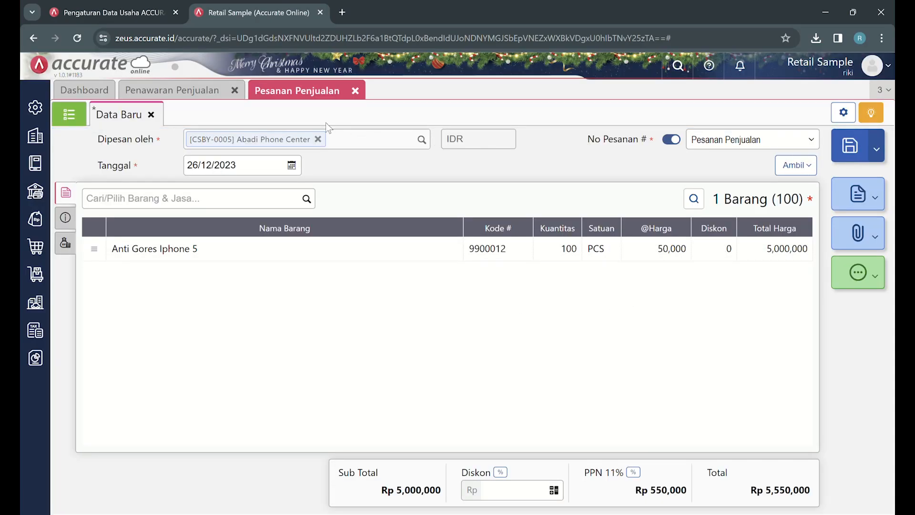
click(850, 145)
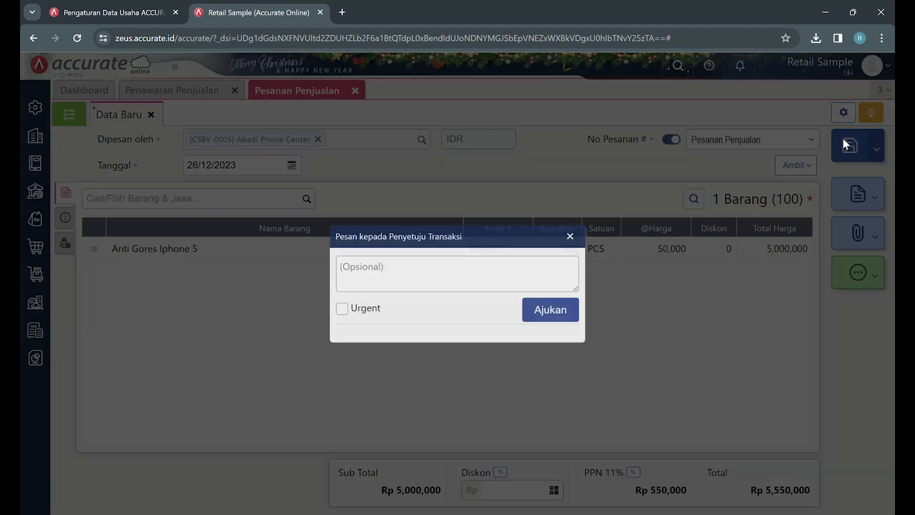
click(538, 314)
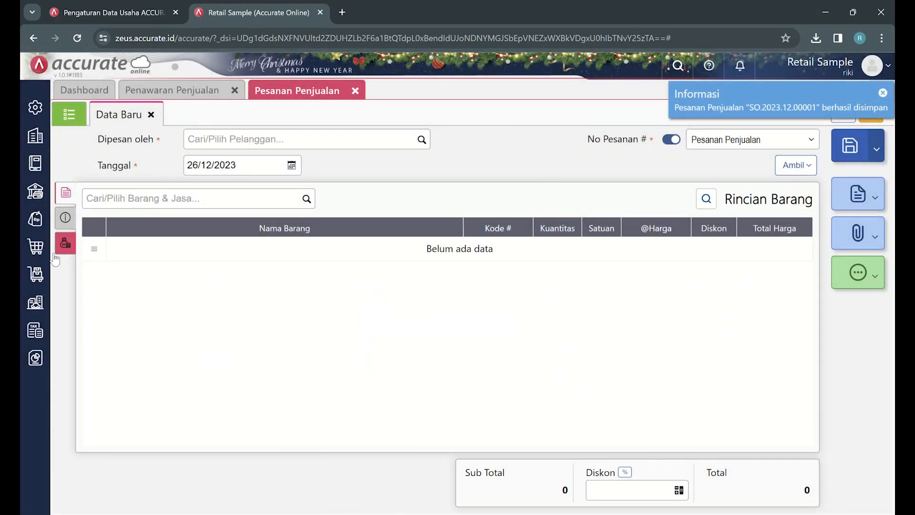
Open the saved 26/12/2023 sales order for Abadi Phone Center and process it into a sales invoice (Faktur)
click(69, 119)
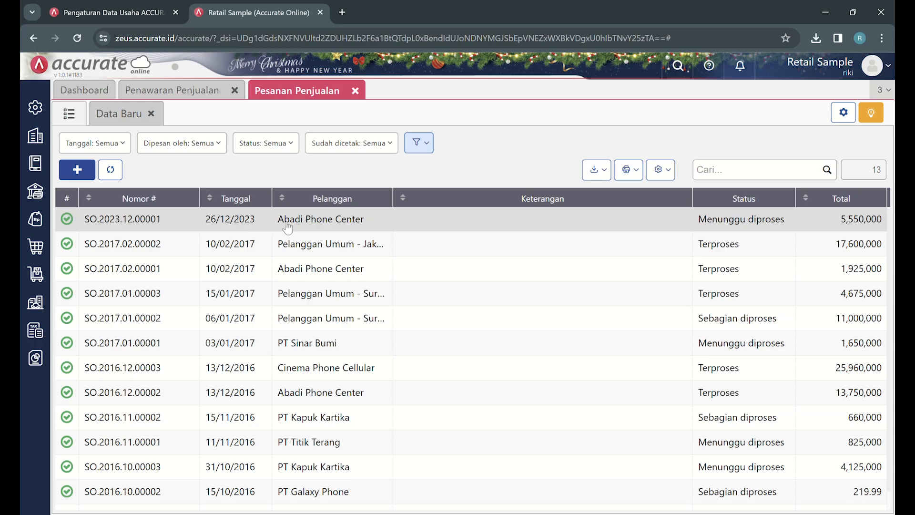
click(799, 224)
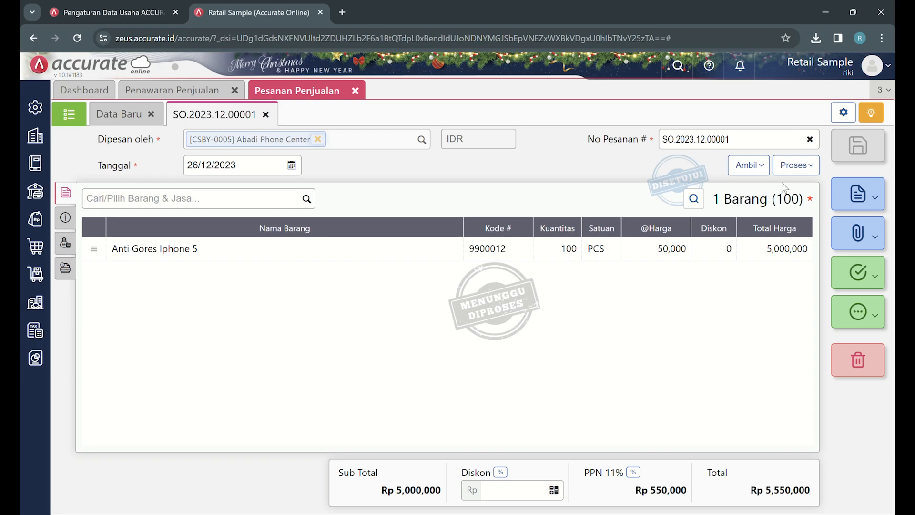
click(793, 168)
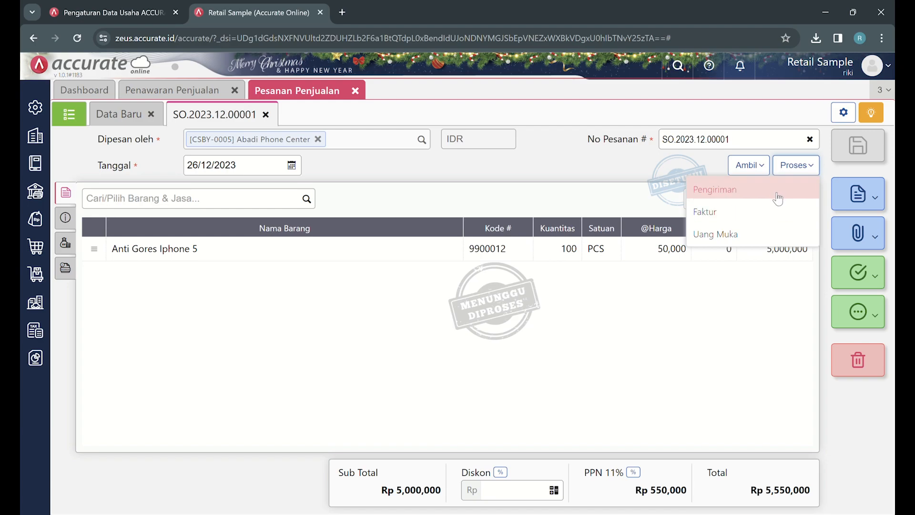
click(769, 212)
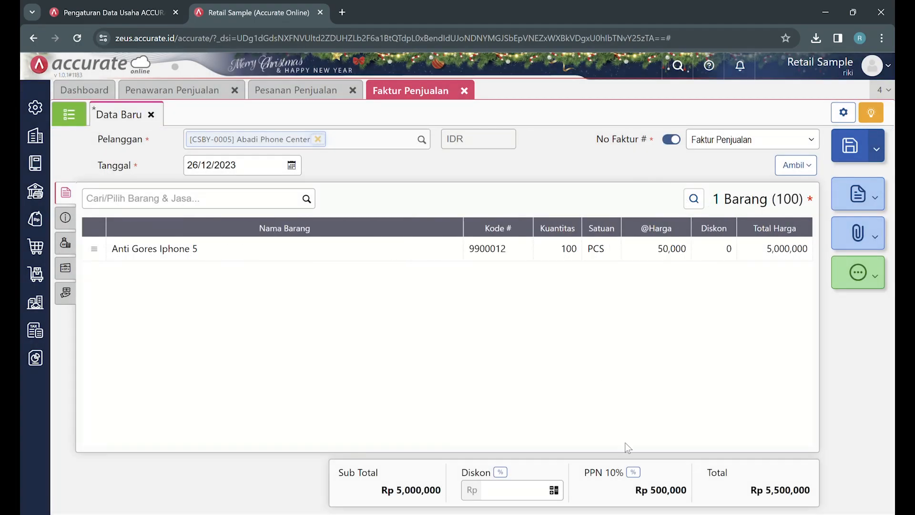
Set the sales invoice's PPN tariff to 11% and replace its automatic tax invoice numbering with the manual number 123213
click(633, 471)
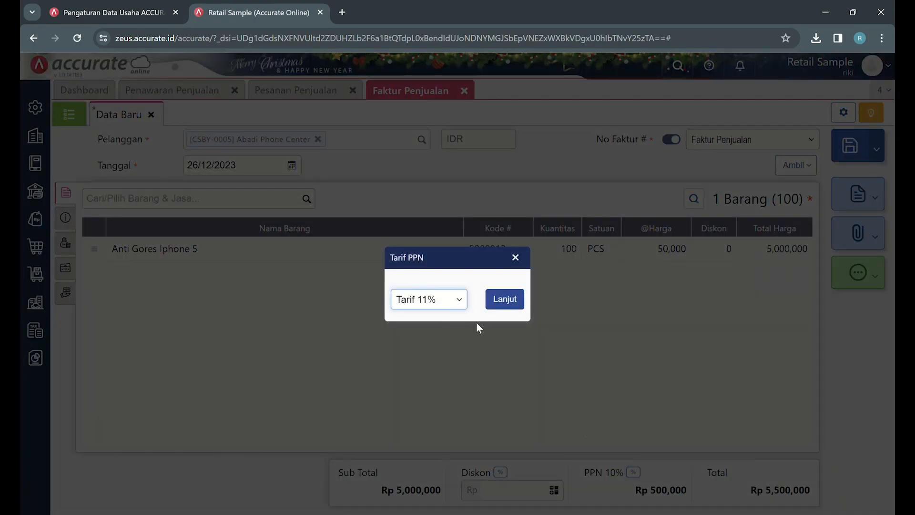
click(495, 304)
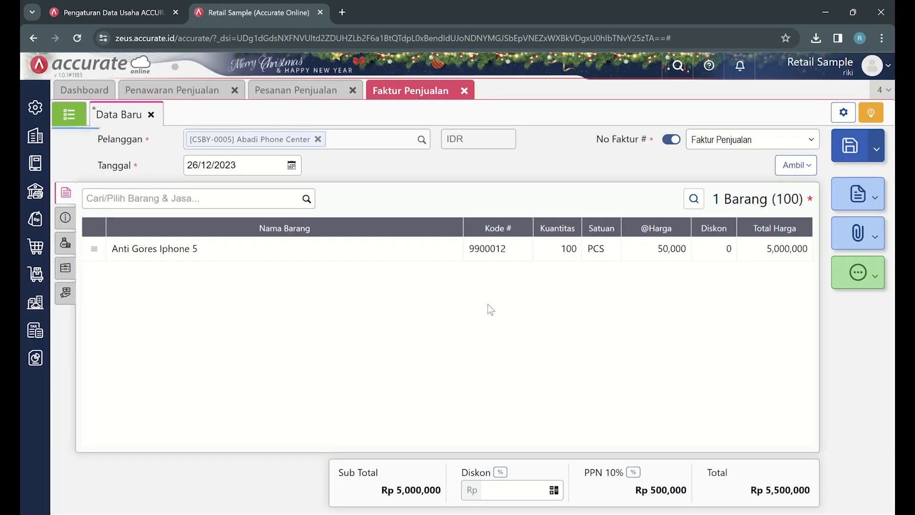
click(65, 216)
click(248, 284)
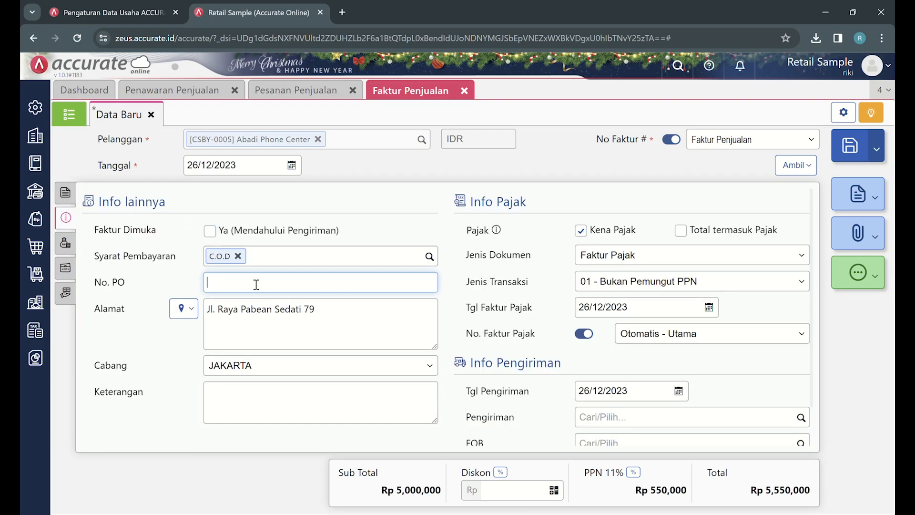
click(296, 392)
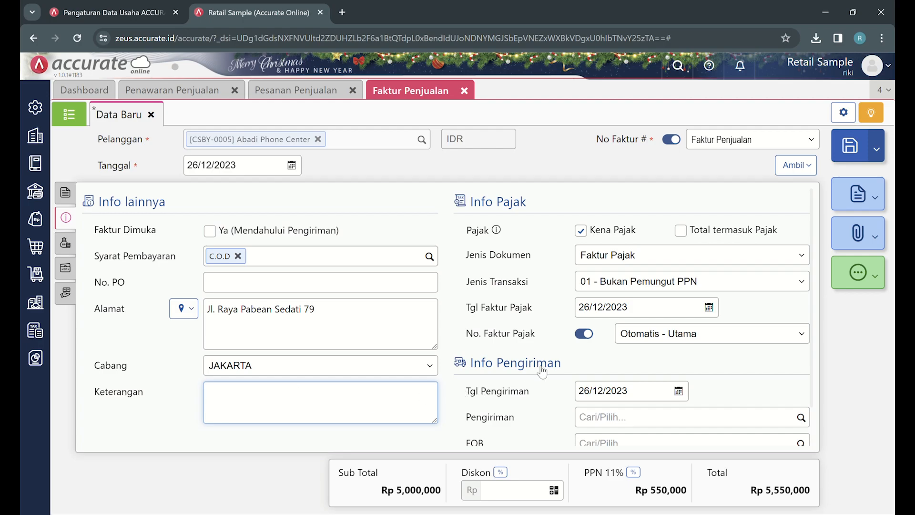
click(584, 333)
click(674, 341)
text(123213)
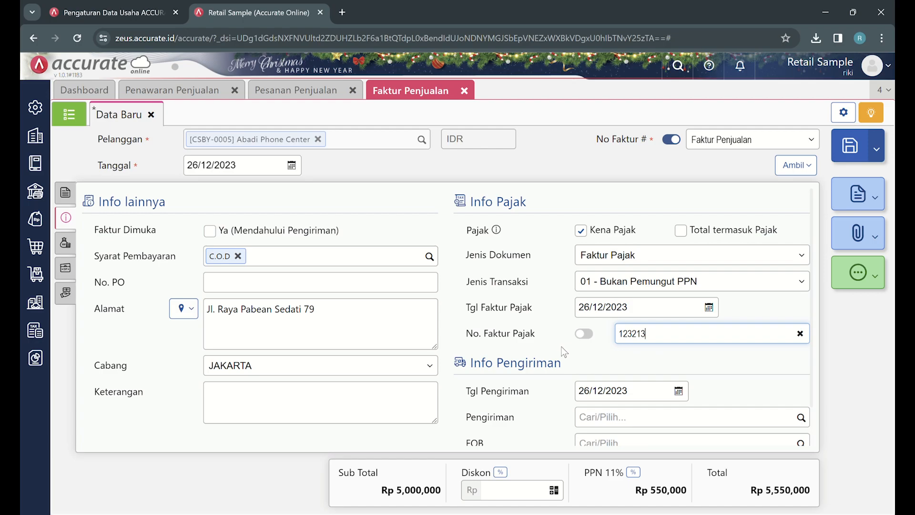
scroll(506, 341, down, 2)
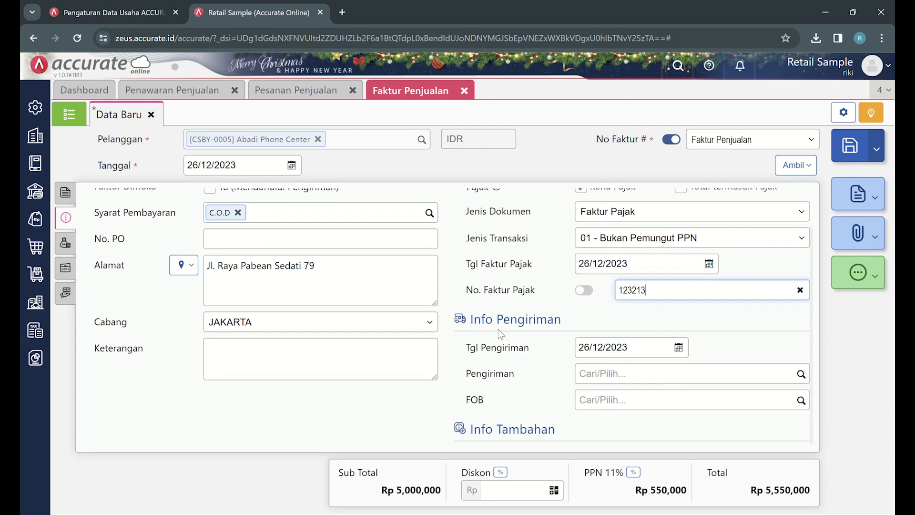
click(68, 203)
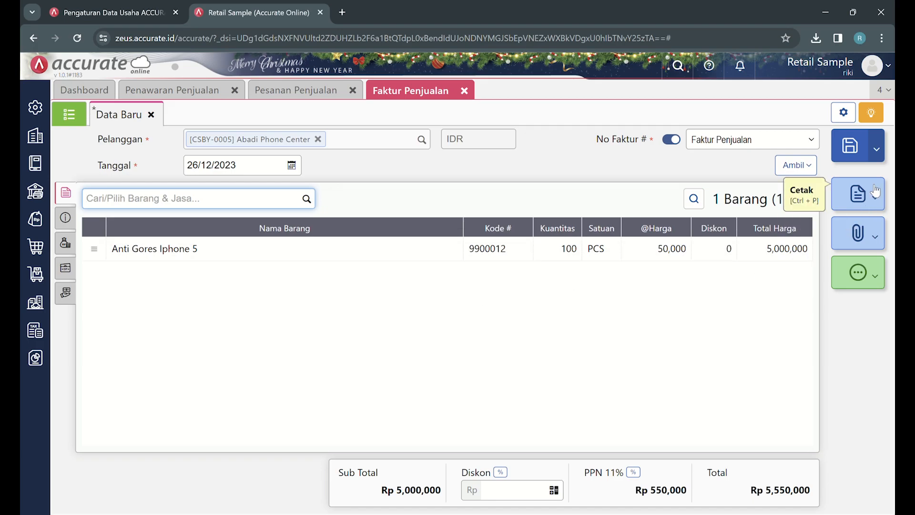
Save the sales invoice by submitting it to the approver, and close the new invoice form
click(849, 149)
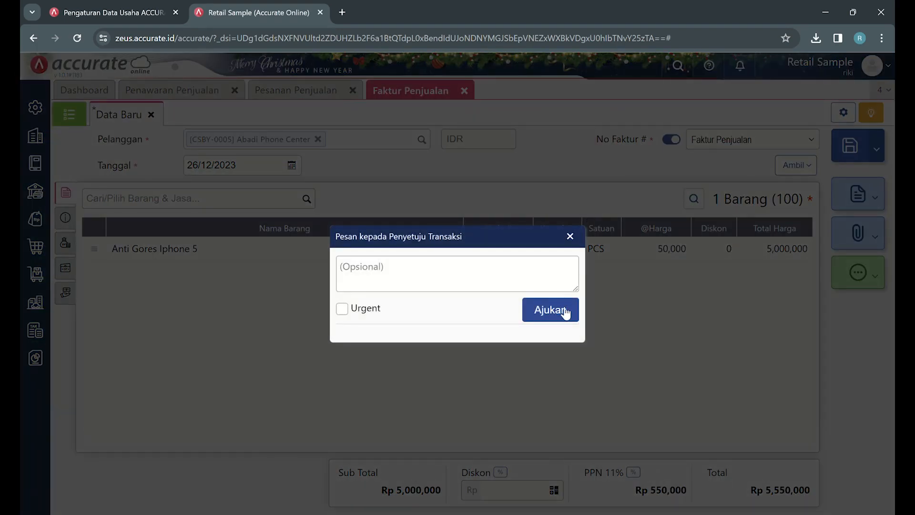
click(563, 311)
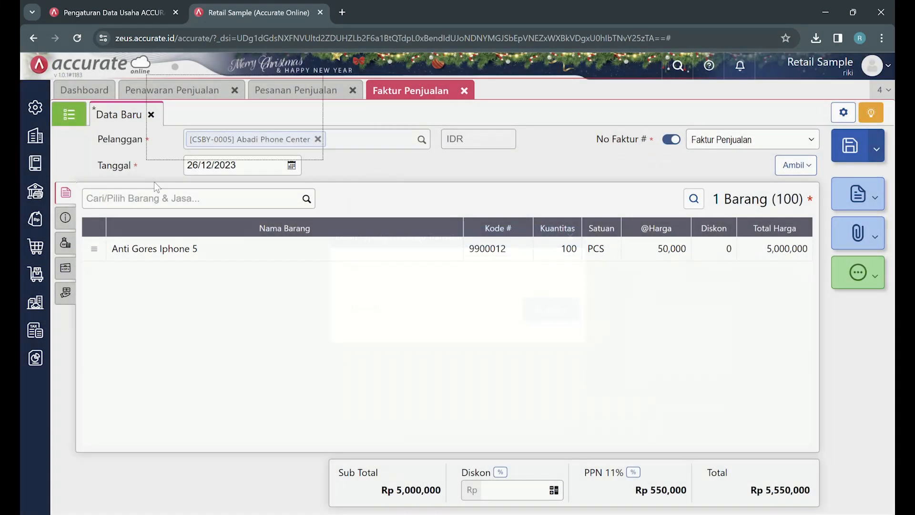
click(151, 116)
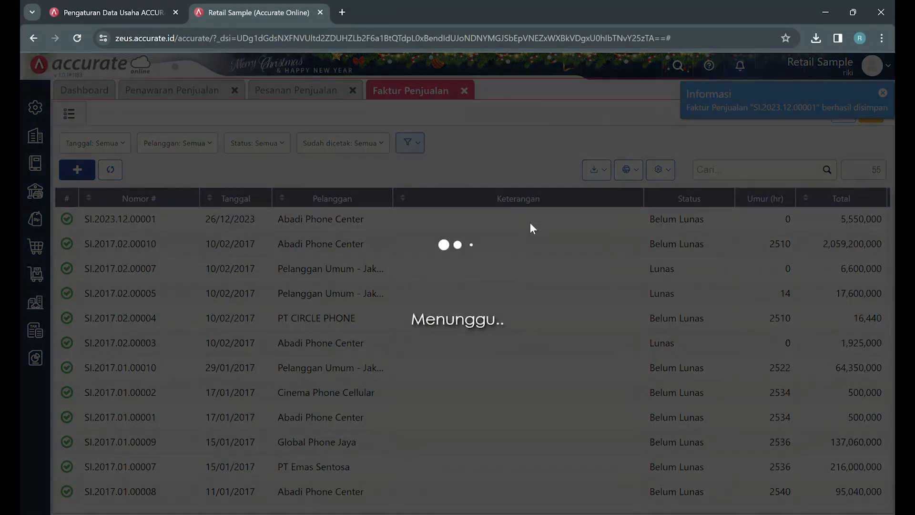
Open the saved 26/12/2023 invoice for Abadi Phone Center and review its journal details (Rincian Jurnal)
click(532, 228)
click(858, 312)
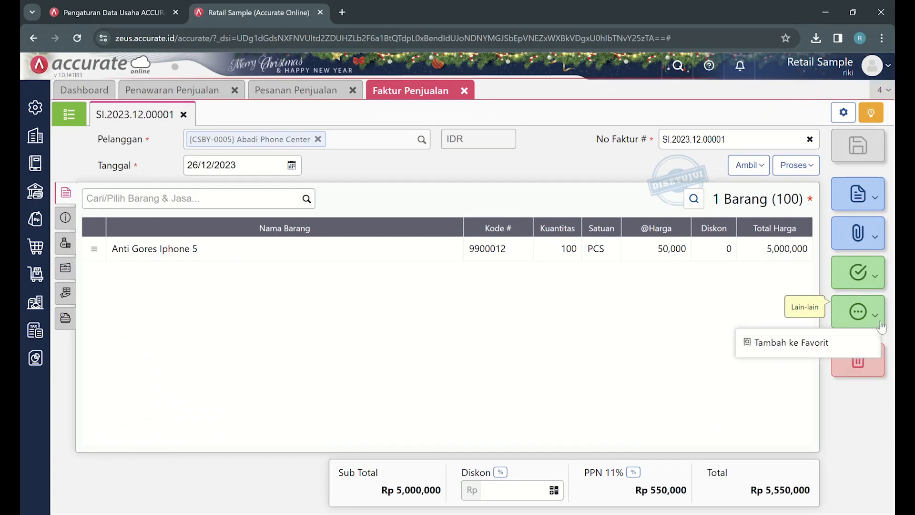
click(810, 434)
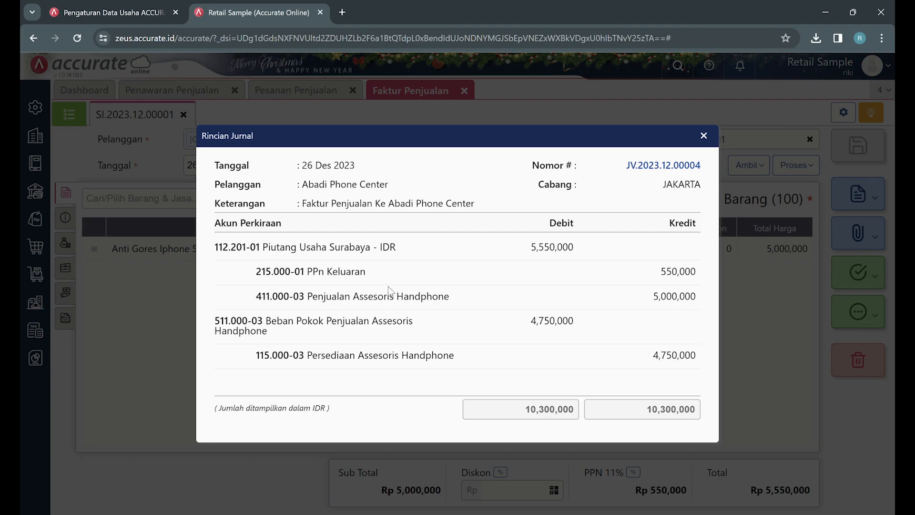
click(702, 138)
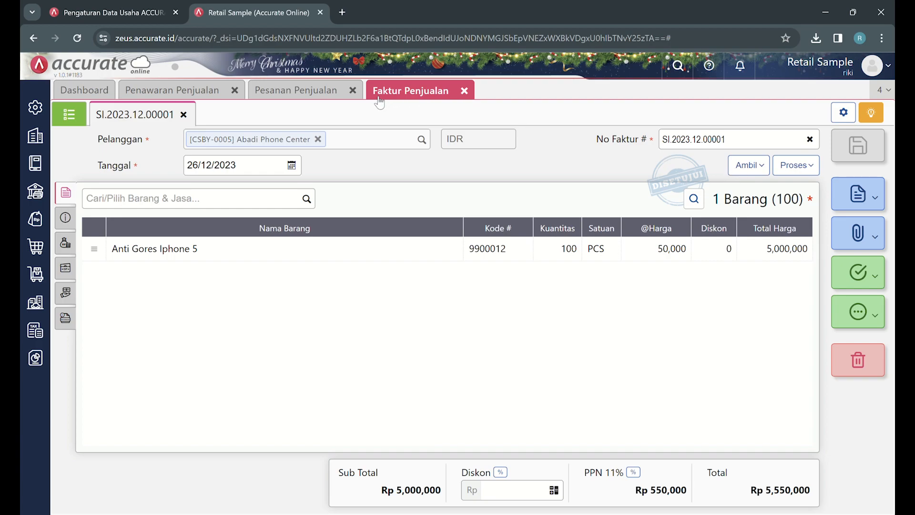
Process the invoice into a sales receipt of Rp 5,550,000 to Bank BCA IDR Jakarta and save it
click(804, 167)
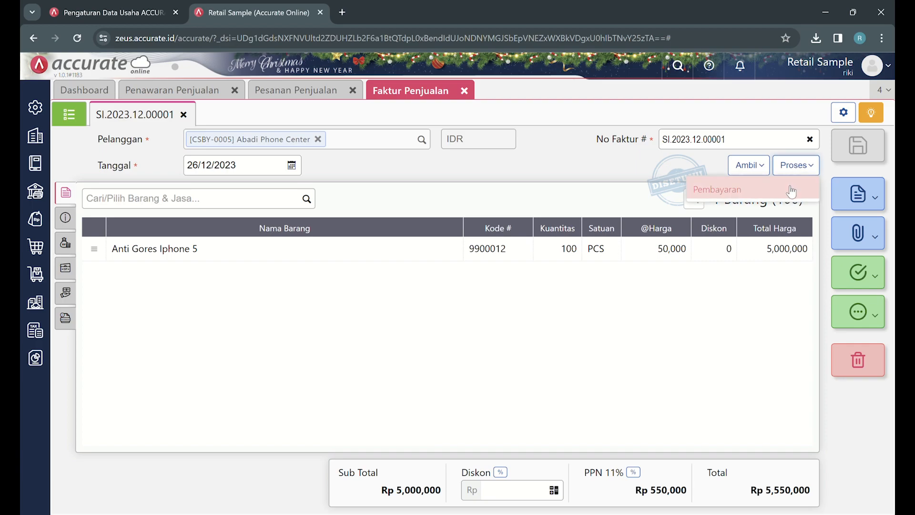
click(791, 191)
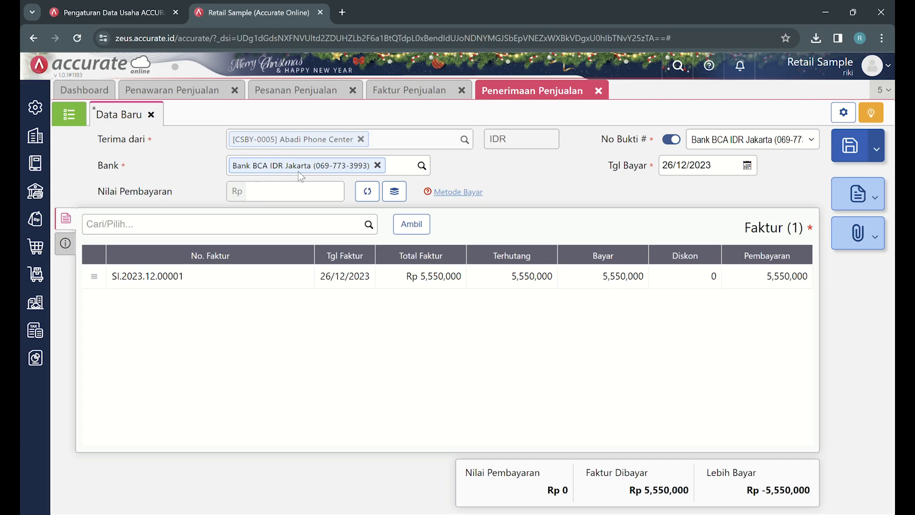
click(367, 191)
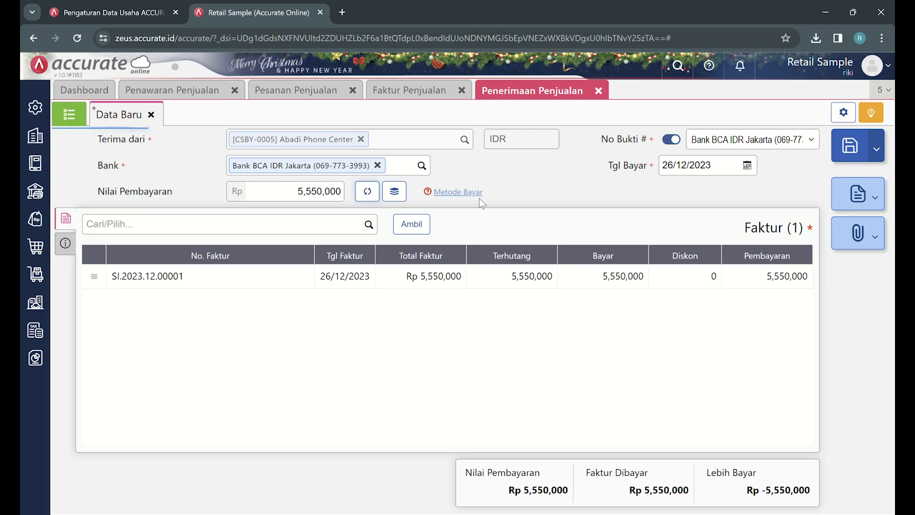
click(850, 148)
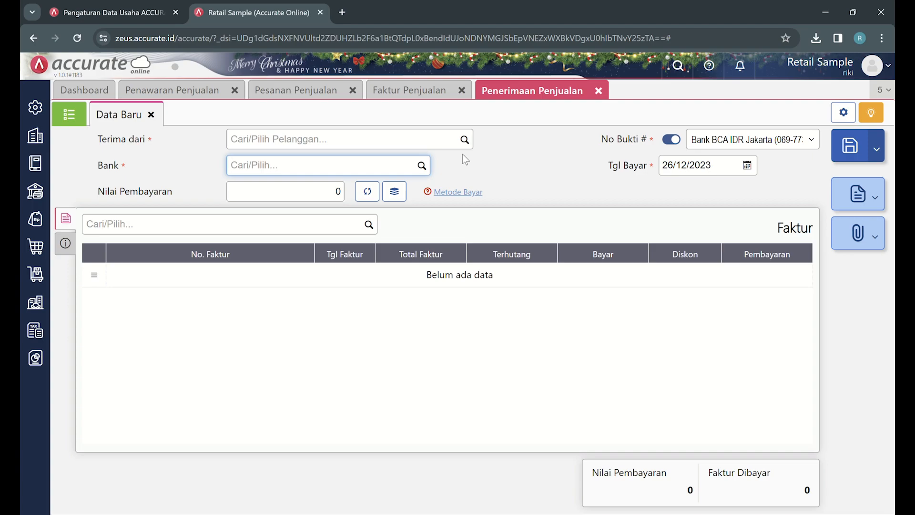
Generate the Laba/Rugi (Standar) report for 01/12/2023 to 26/12/2023, covering all branches in Indonesian Rupiah
click(48, 355)
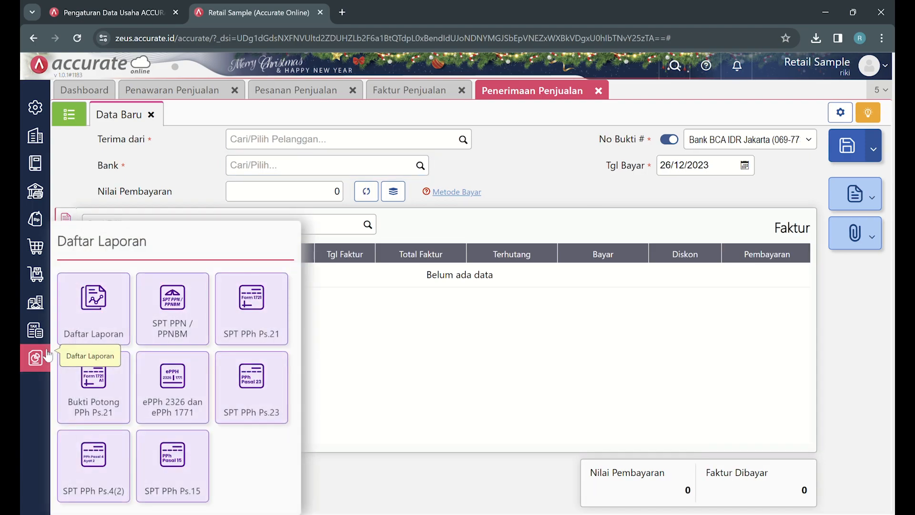
click(82, 329)
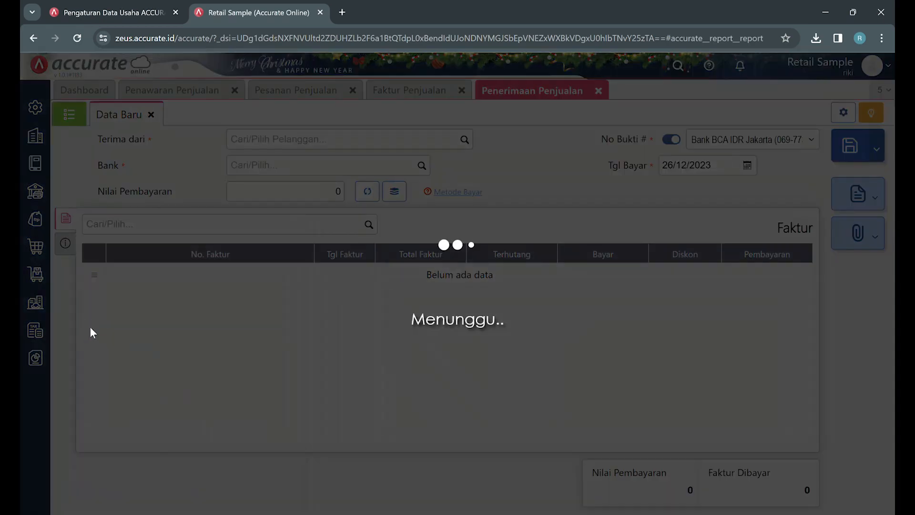
click(113, 191)
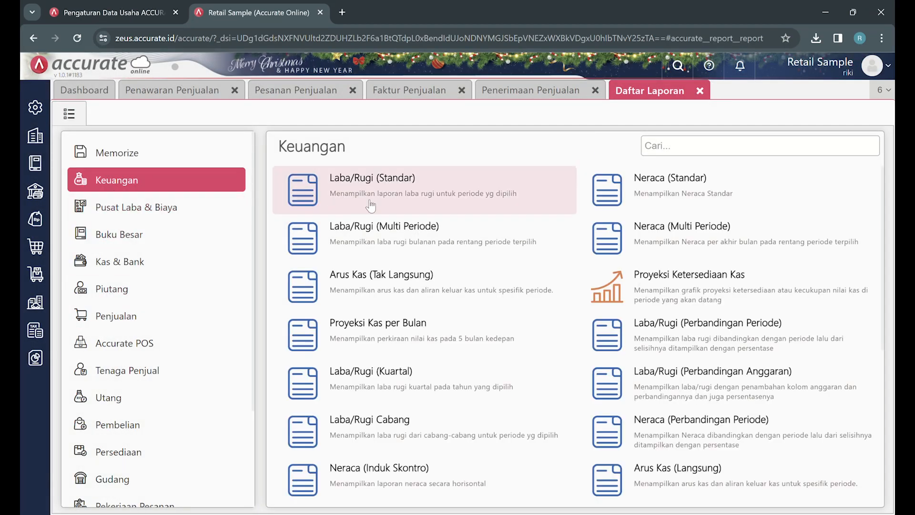
click(404, 201)
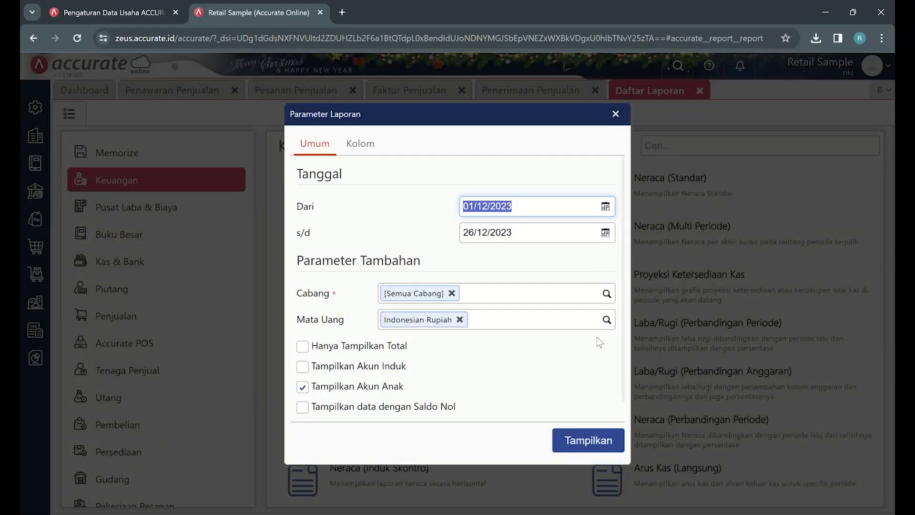
click(594, 439)
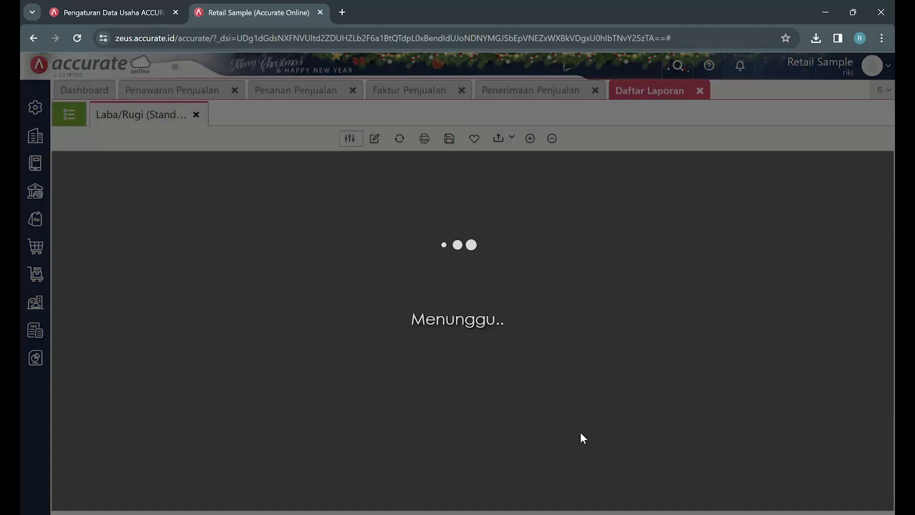
Examine the accessory sales revenue and cost of goods sold lines in the profit and loss report
scroll(636, 241, down, 2)
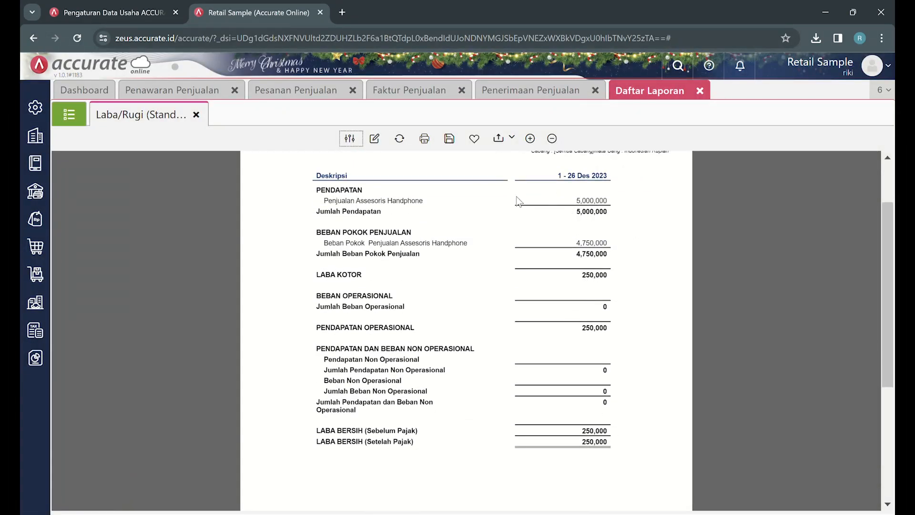
drag(362, 200, 439, 201)
click(440, 202)
drag(537, 249, 620, 245)
click(631, 244)
scroll(636, 248, up, 1)
scroll(637, 247, down, 1)
scroll(618, 270, up, 1)
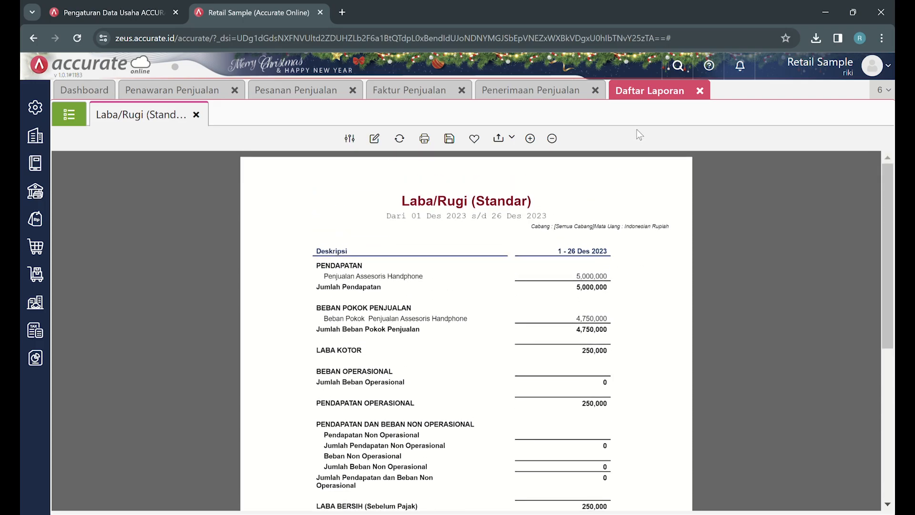
Close the profit and loss report, the report list and all open sales modules to return to the Dashboard
click(196, 114)
click(700, 90)
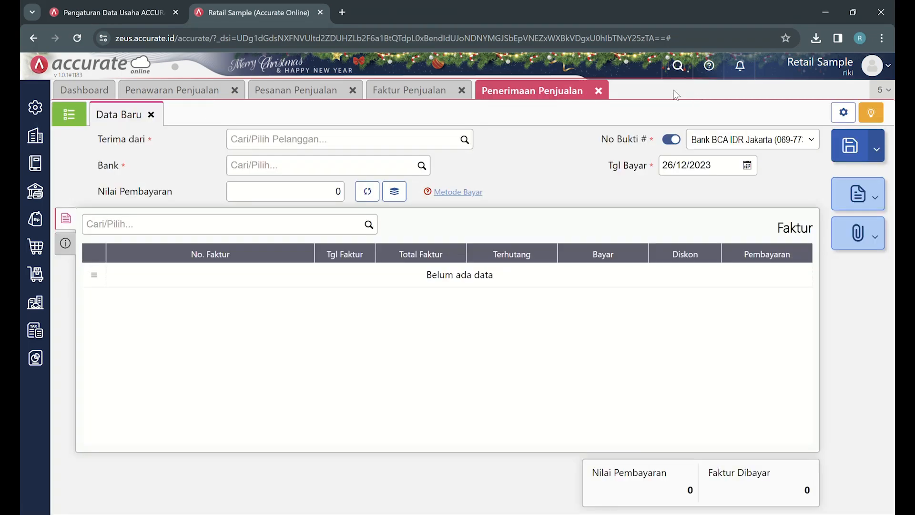
click(595, 90)
click(463, 90)
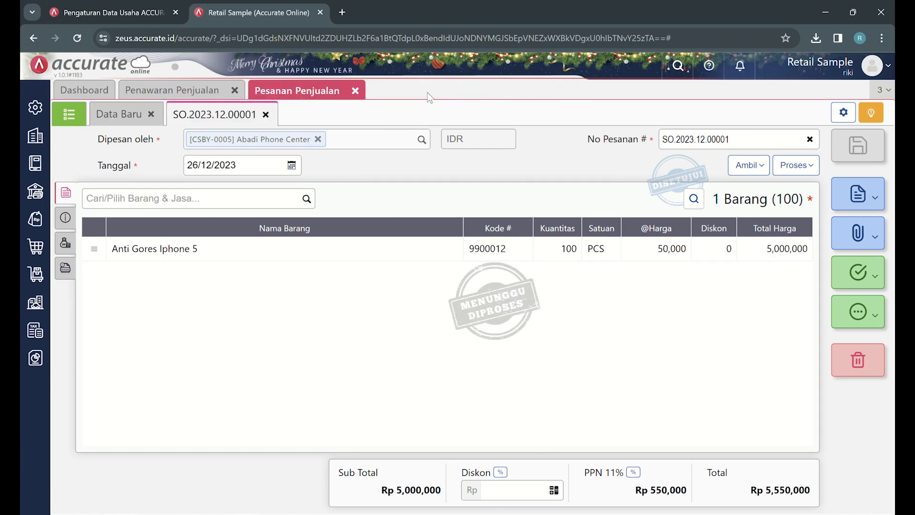
click(356, 91)
click(238, 90)
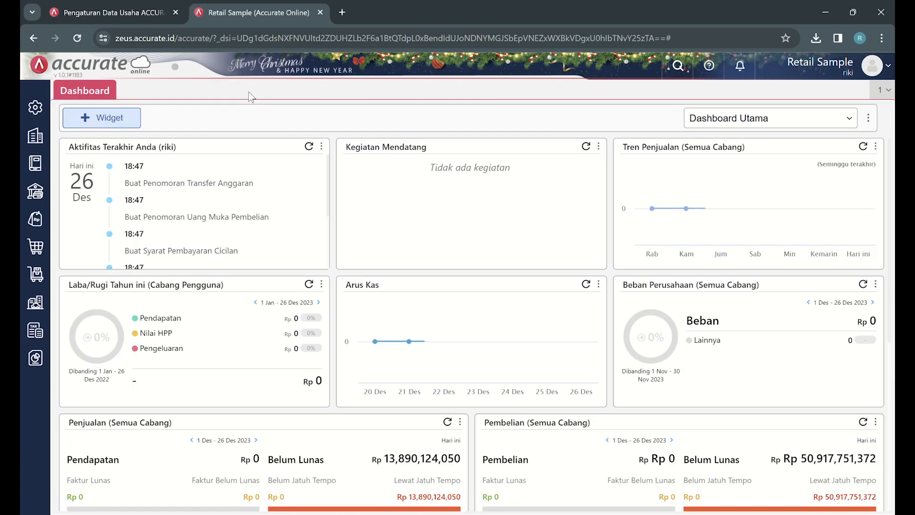